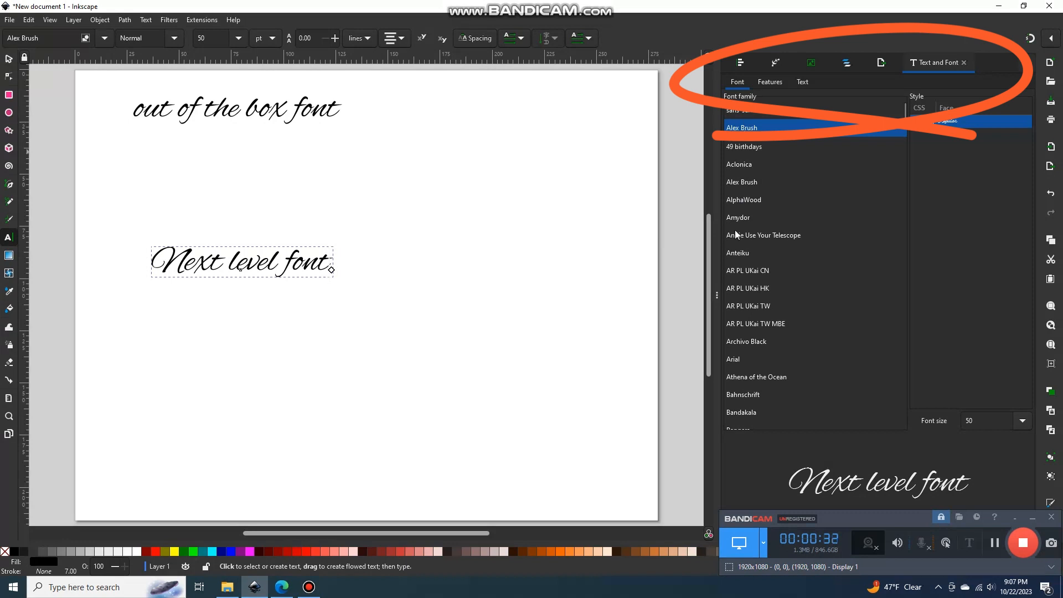
# Apply the Arial font to the "Next level font" text, and switch it back to Alex Brush.
pyautogui.click(735, 360)
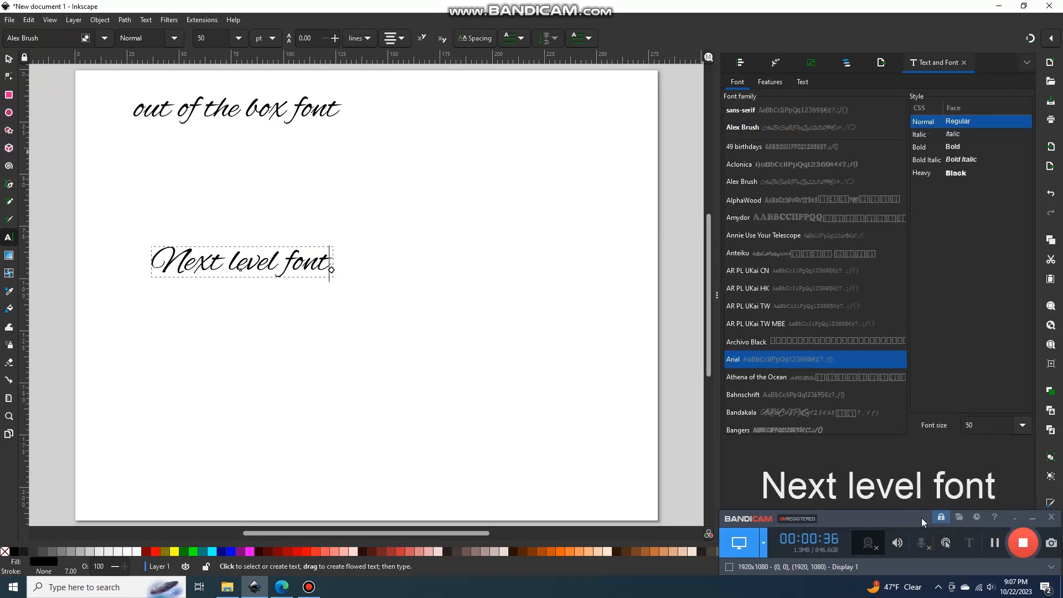
pyautogui.moveTo(916, 519); pyautogui.dragTo(910, 548)
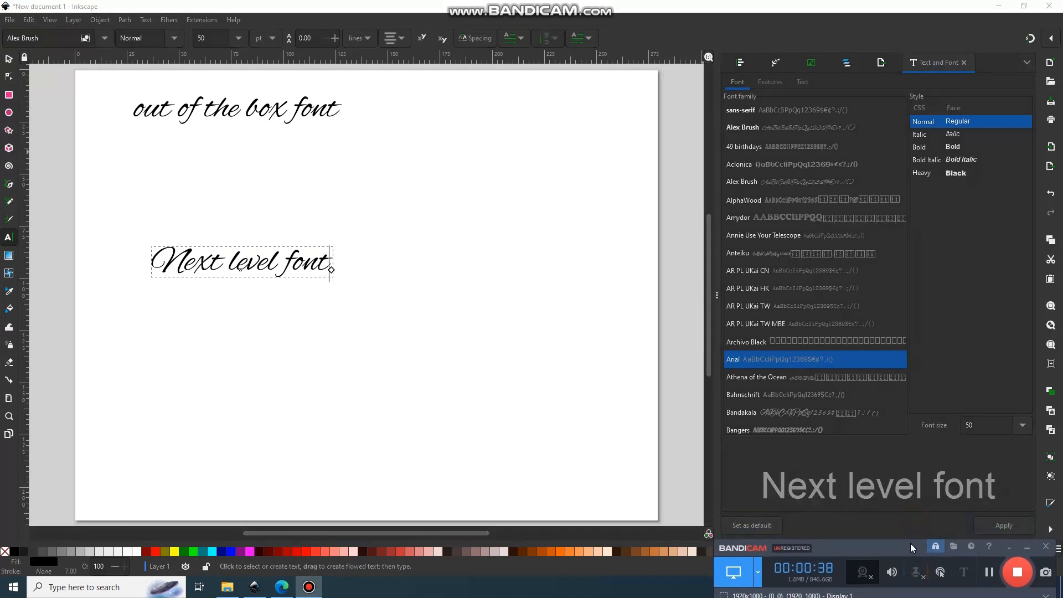
pyautogui.click(984, 527)
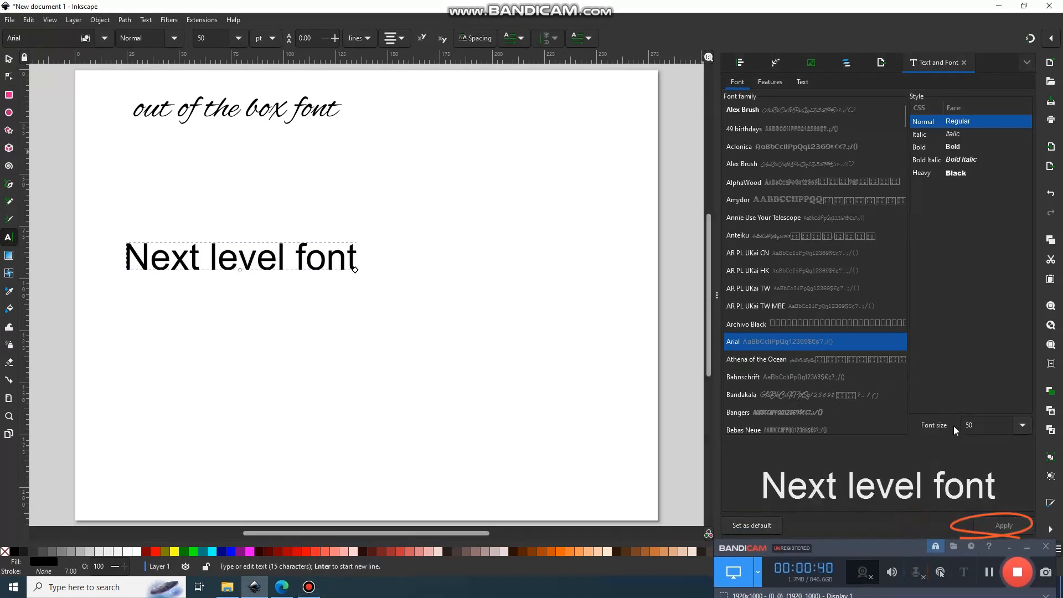
pyautogui.click(814, 110)
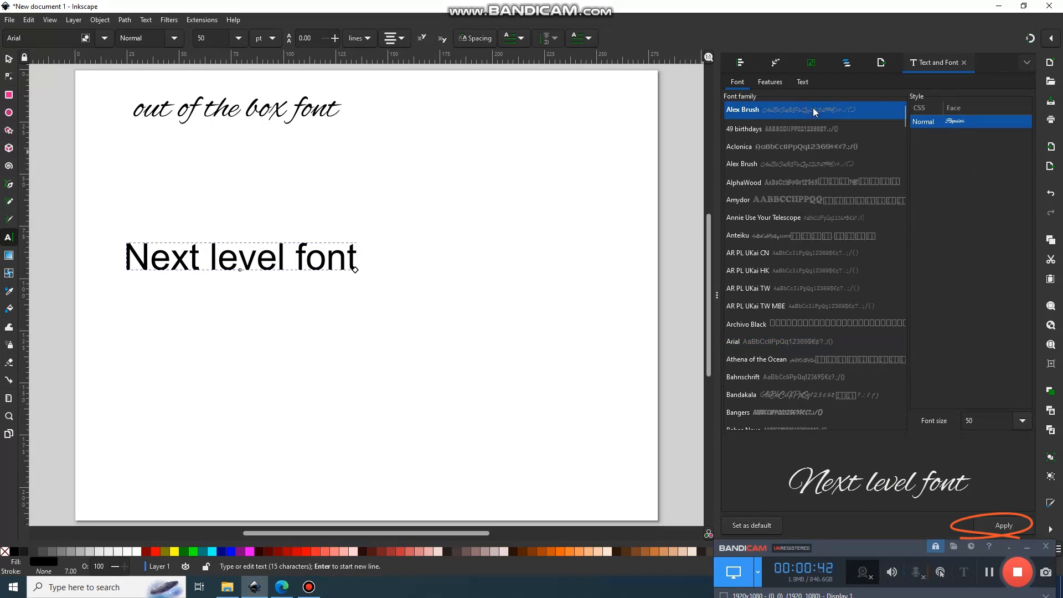
pyautogui.click(993, 527)
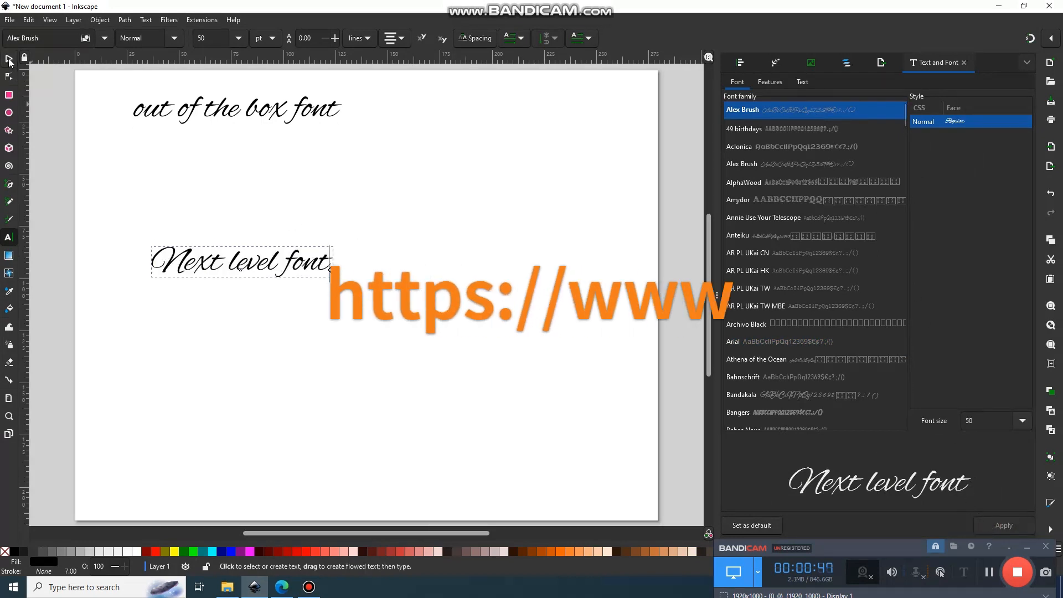
# Set the font size of the "Next level font" text to 100 and apply it.
pyautogui.moveTo(988, 419); pyautogui.dragTo(948, 412)
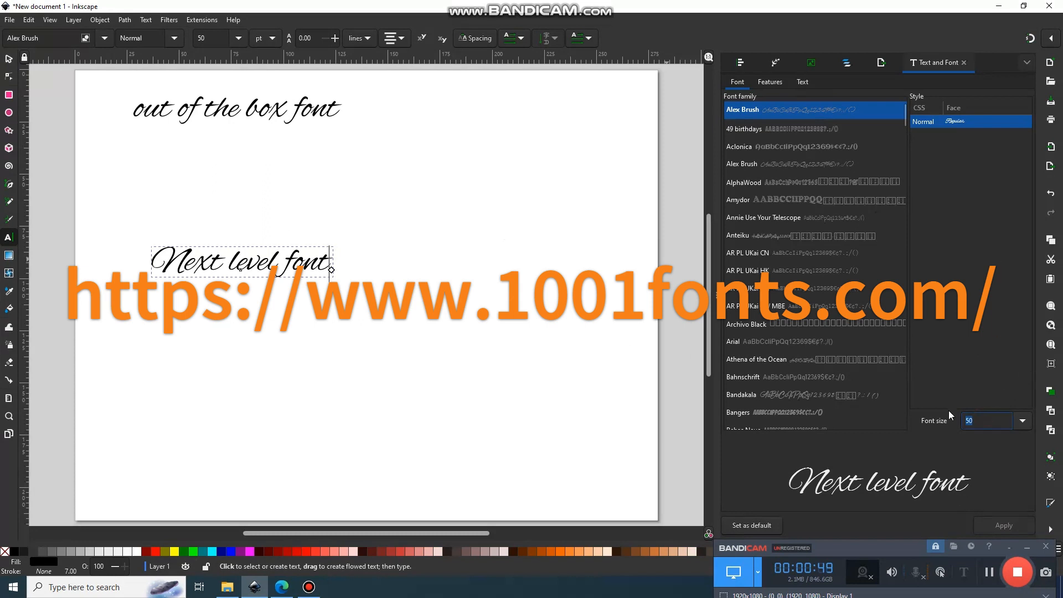
pyautogui.write('100')
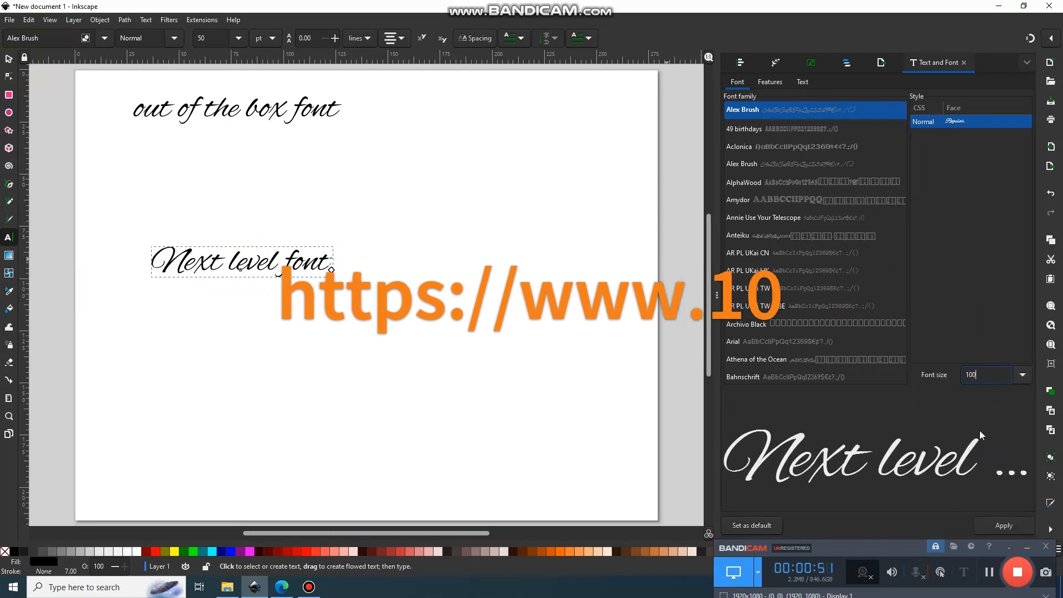
pyautogui.click(995, 520)
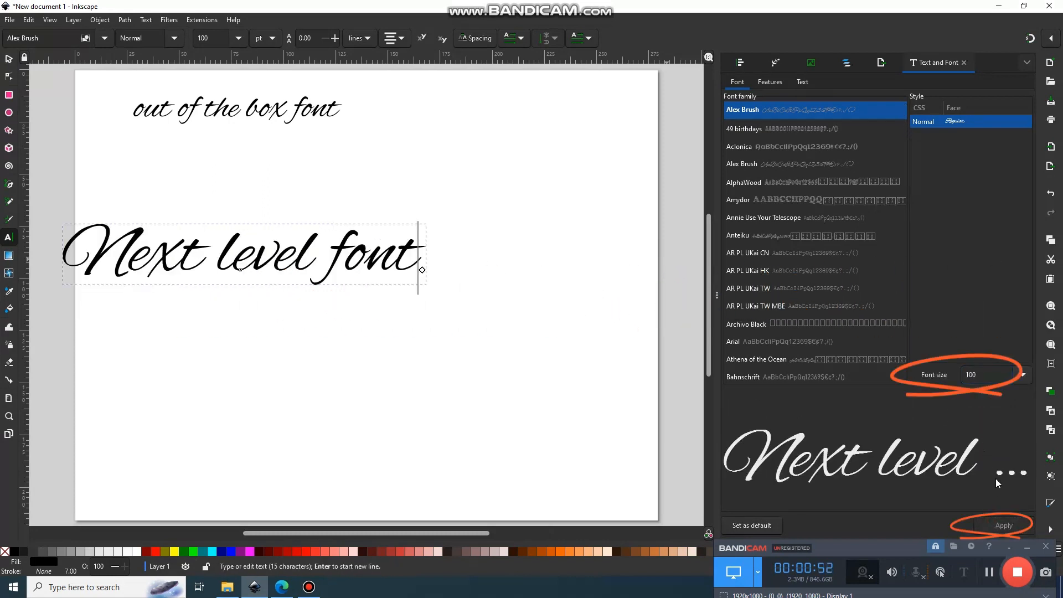
# Move the enlarged "Next level font" text toward the middle of the page, to about X 62 mm, Y 93 mm.
pyautogui.click(9, 59)
pyautogui.click(290, 270)
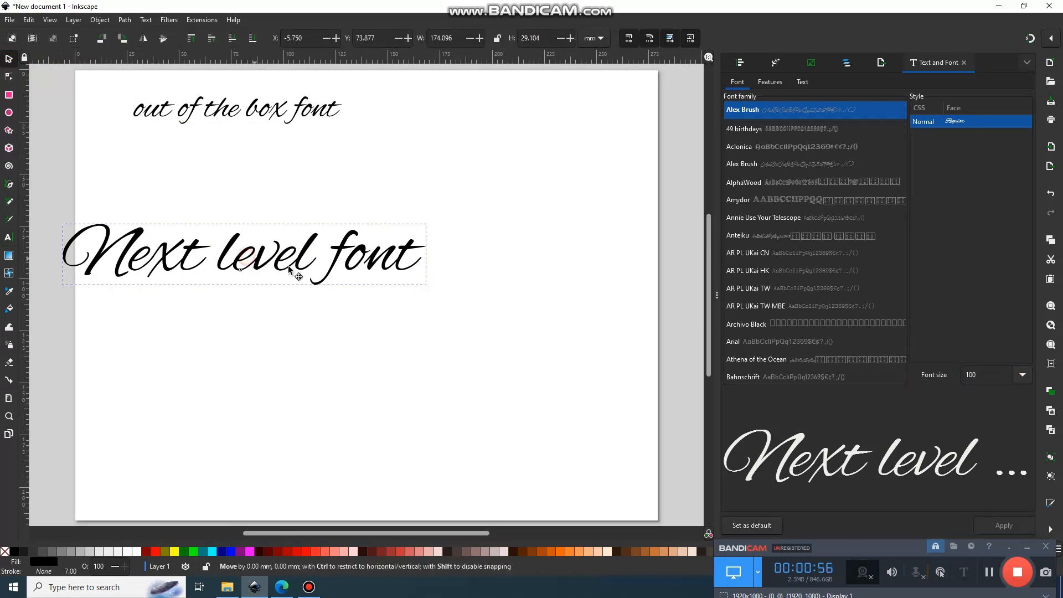
pyautogui.moveTo(288, 269); pyautogui.dragTo(431, 309)
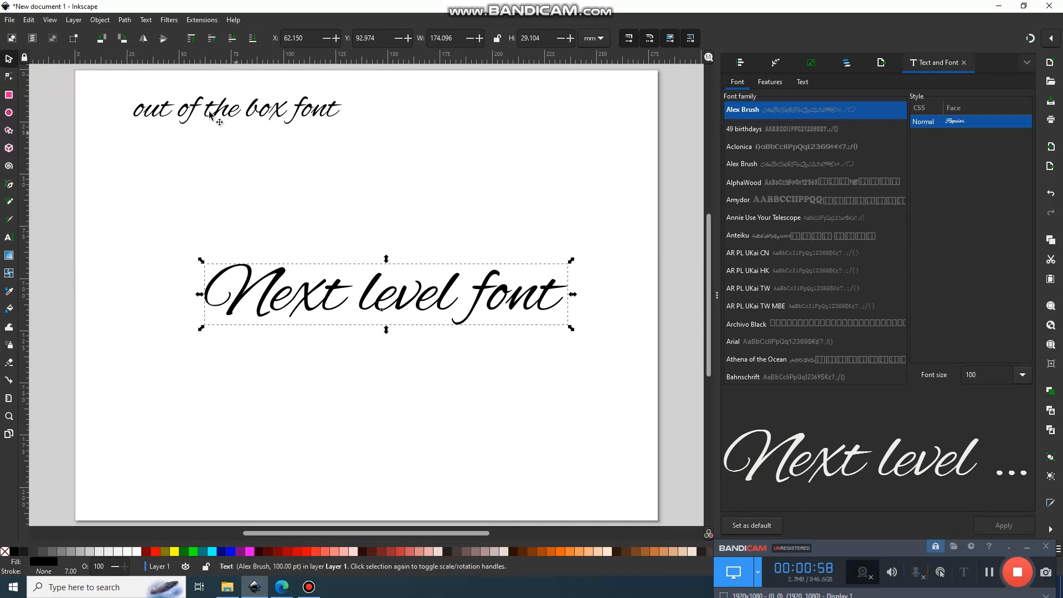
# Convert the "Next level font" text from object to path and ungroup the resulting letters.
pyautogui.click(128, 22)
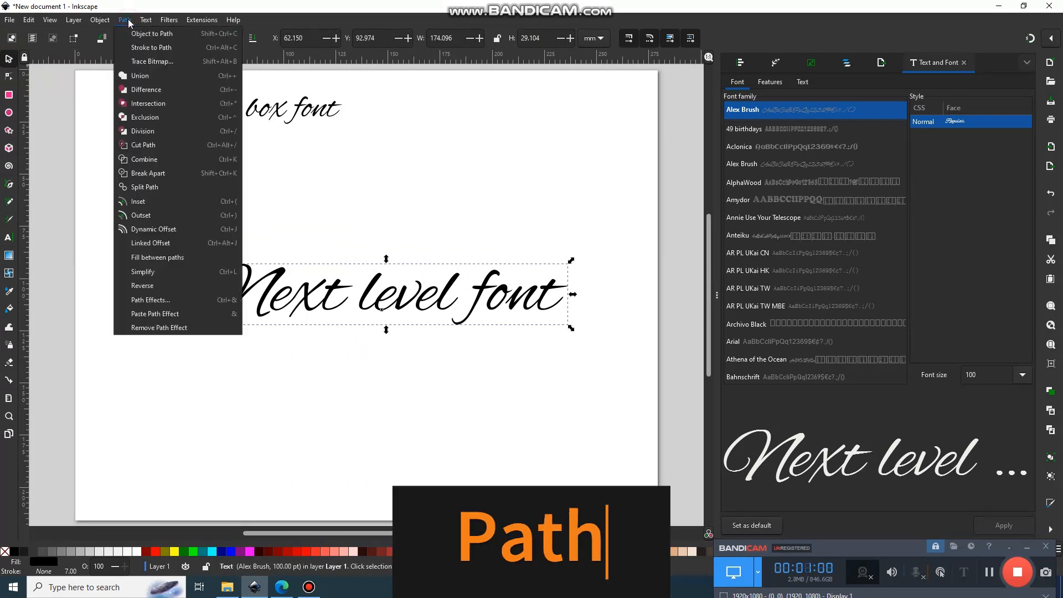
pyautogui.click(136, 34)
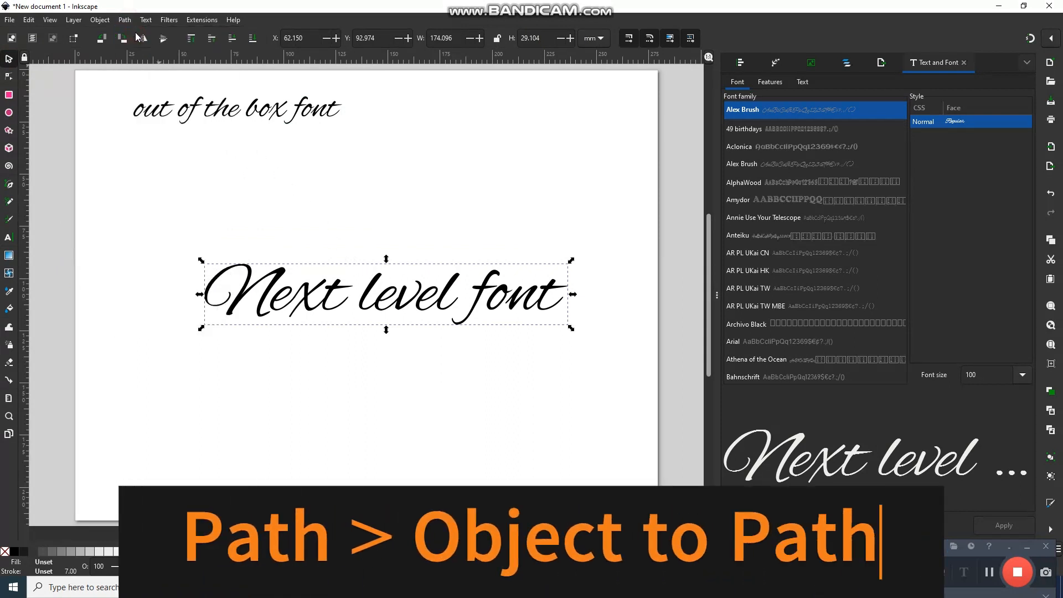
pyautogui.click(101, 21)
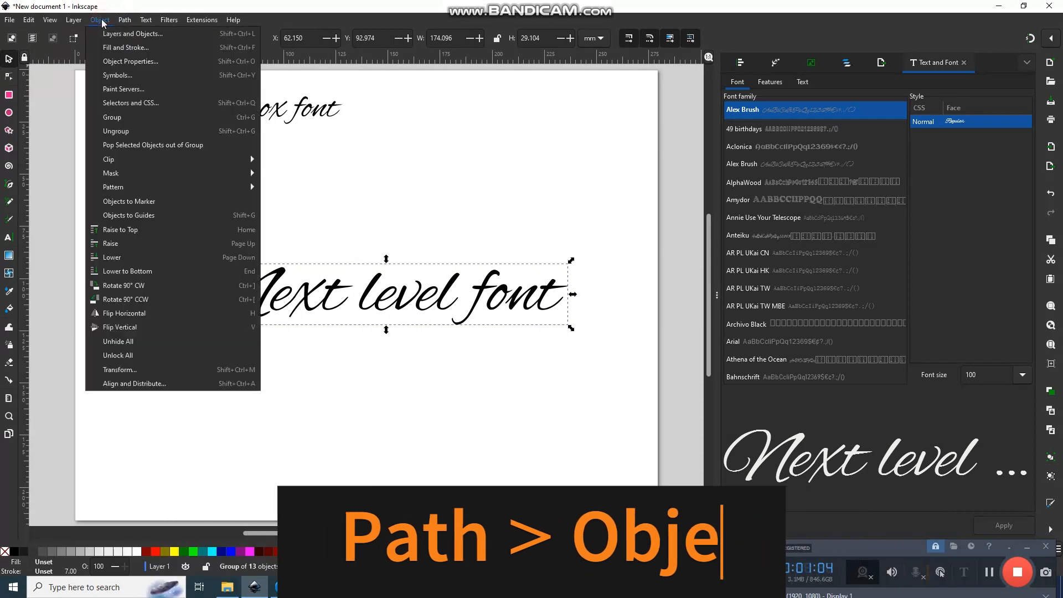
pyautogui.click(115, 132)
# Merge the ungrouped letter paths into one path with Union.
pyautogui.click(125, 20)
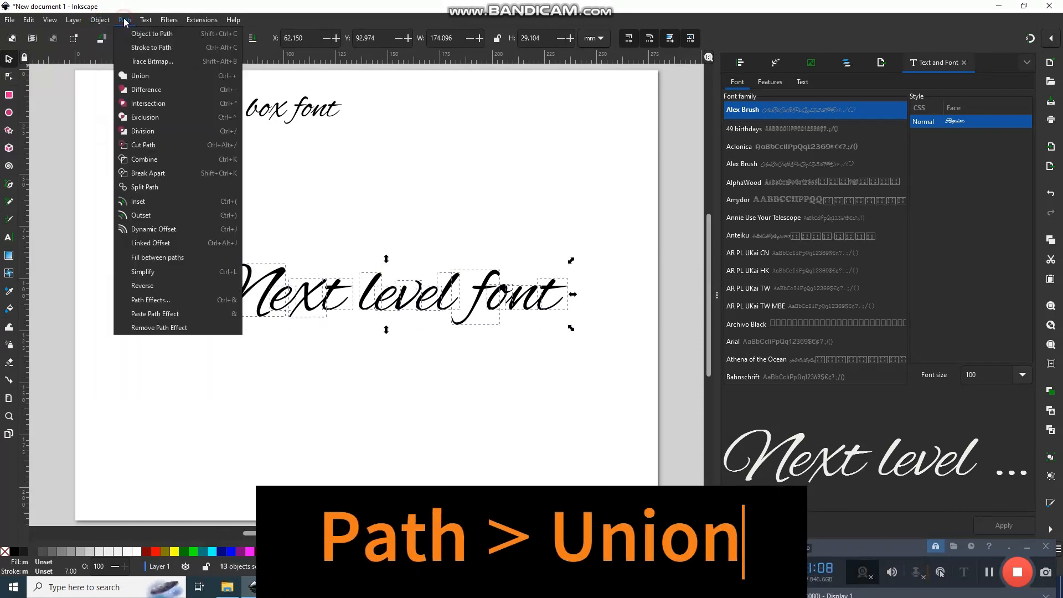
pyautogui.click(138, 77)
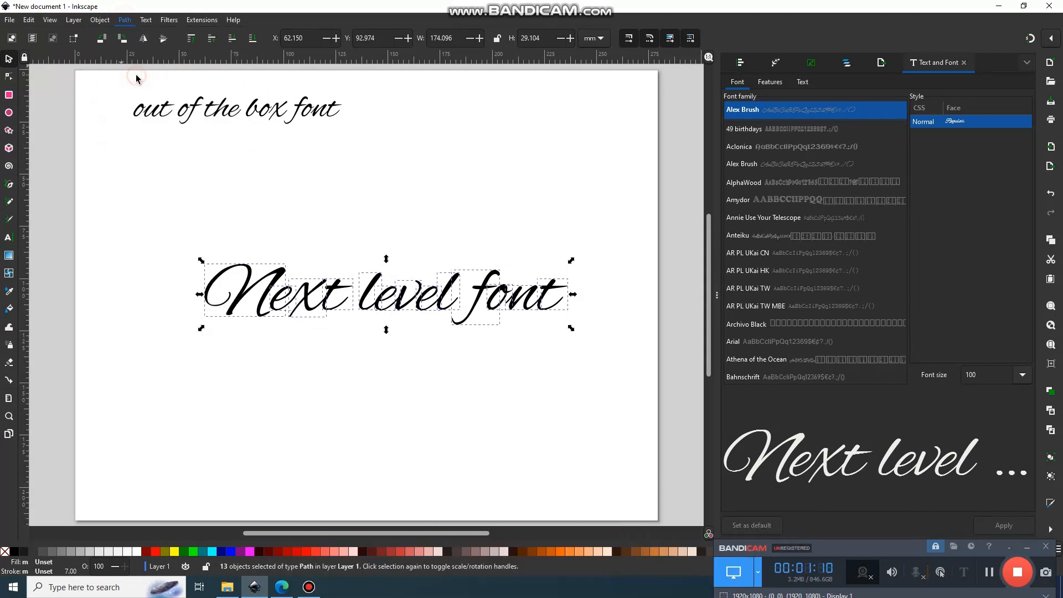
# Try pulling the top node of the first "l" in "level" upward into a spike, and undo the edit.
pyautogui.click(10, 78)
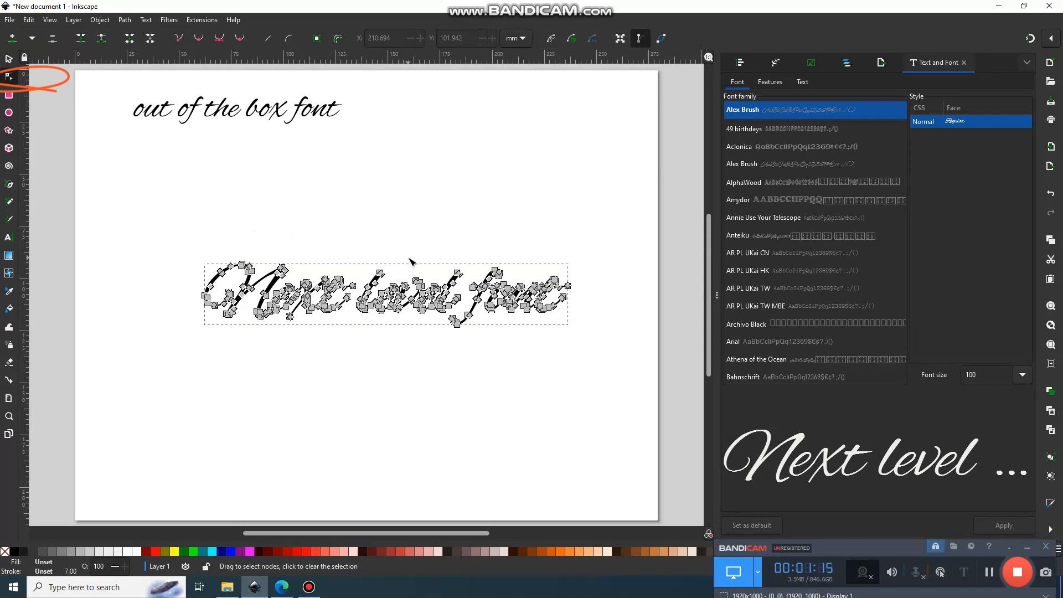
pyautogui.scroll(8, 410, 261)
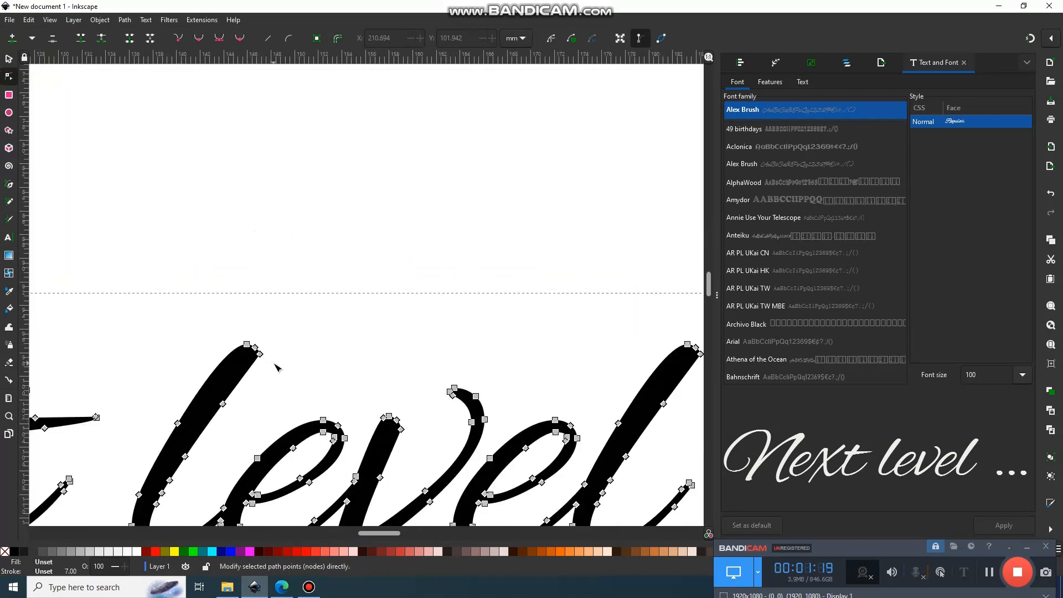
pyautogui.moveTo(248, 345); pyautogui.dragTo(226, 225)
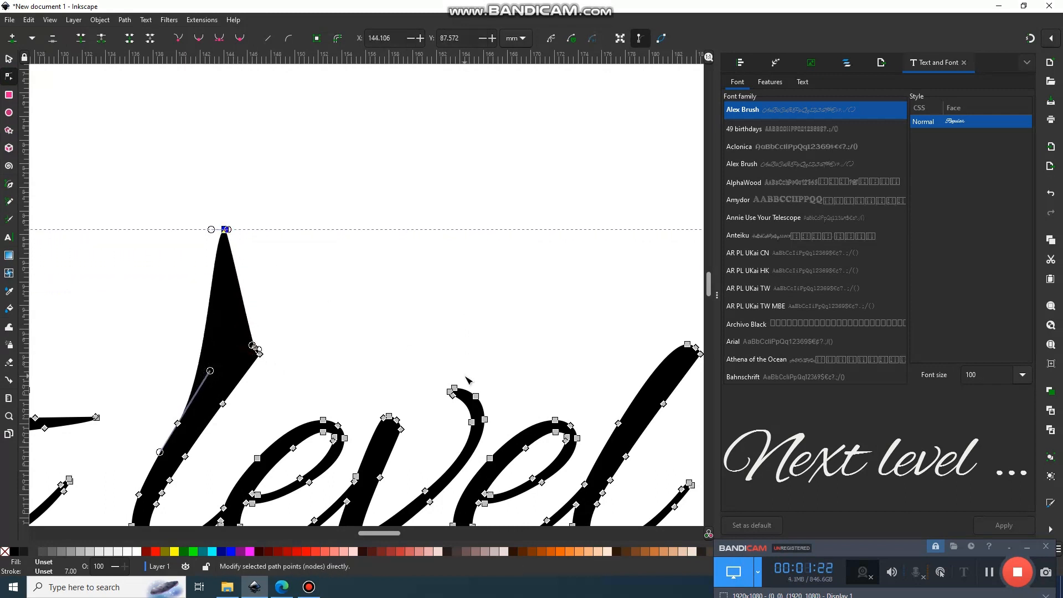
pyautogui.hotkey('ctrl', 'z')
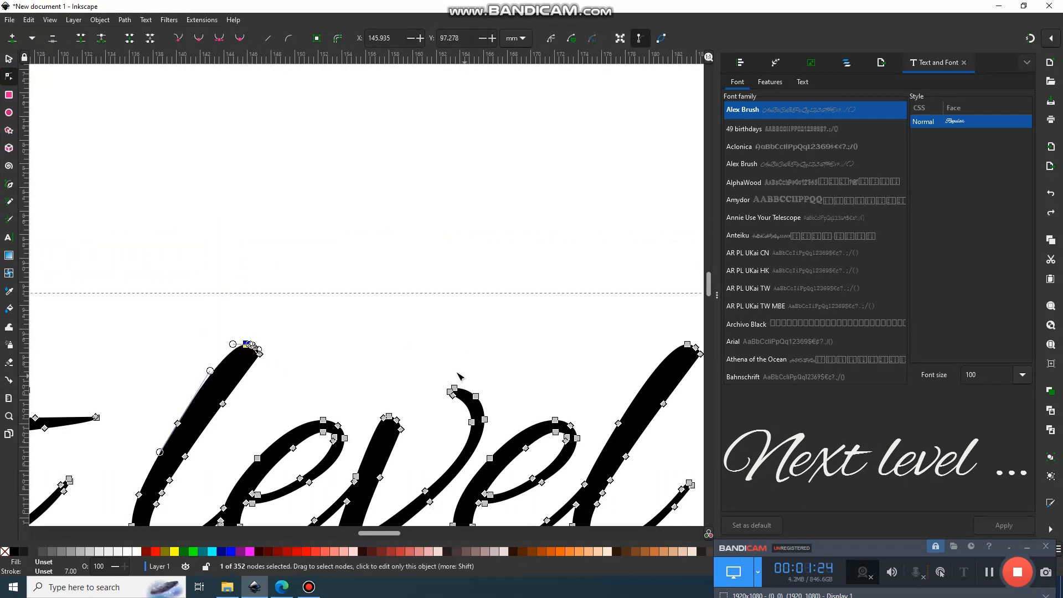
pyautogui.click(8, 60)
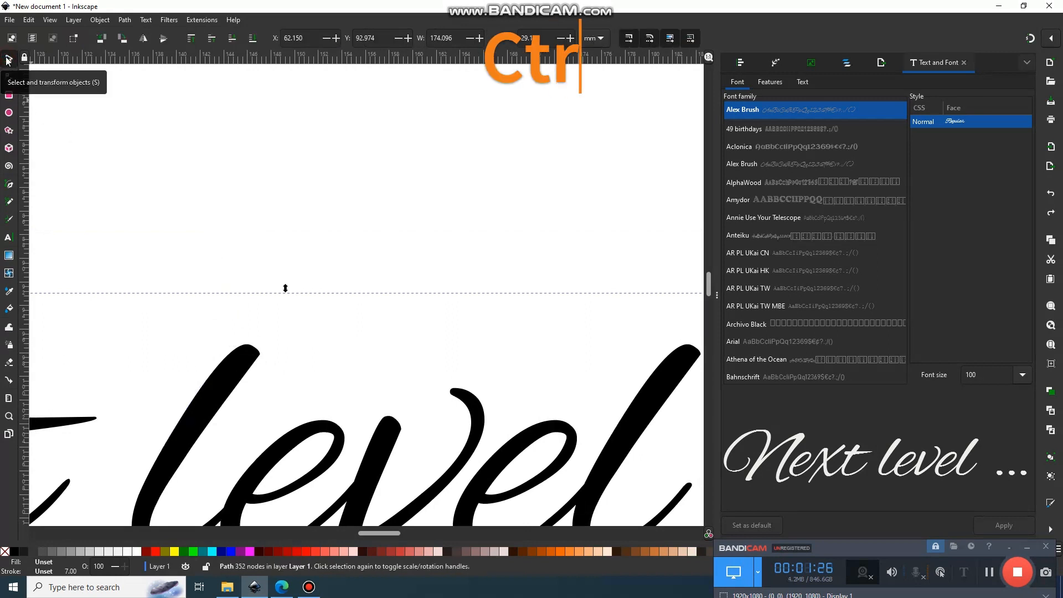
pyautogui.press('5')
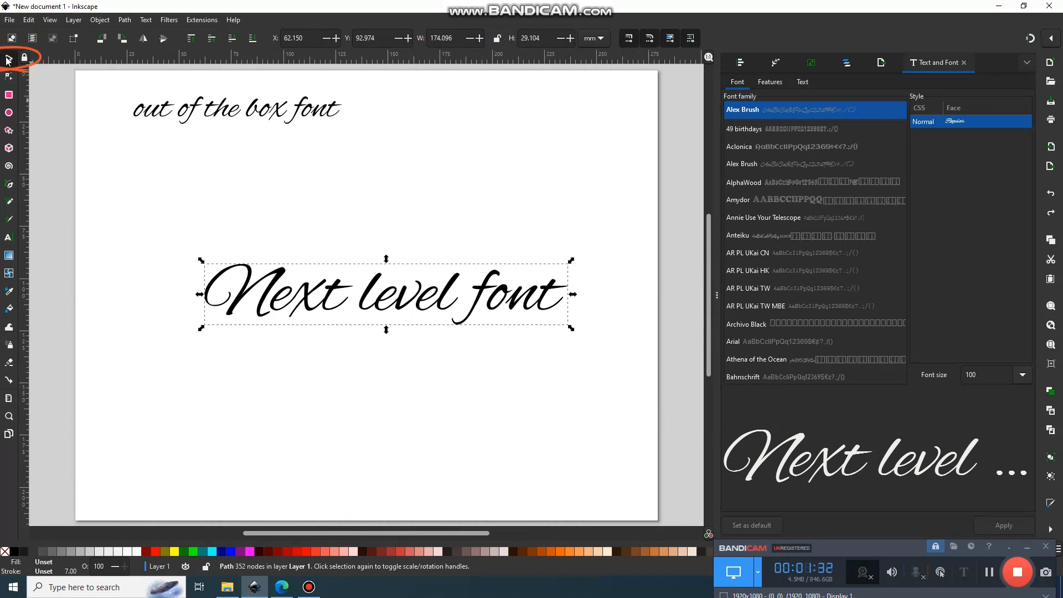
# Open the Fill and Stroke settings and activate the Pen tool.
pyautogui.click(98, 21)
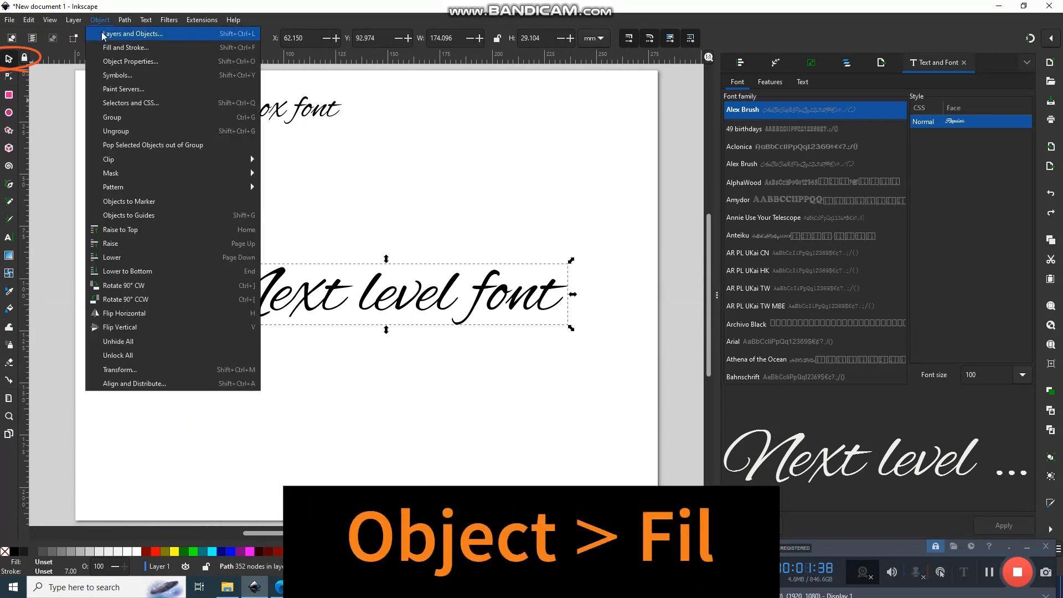
pyautogui.click(108, 48)
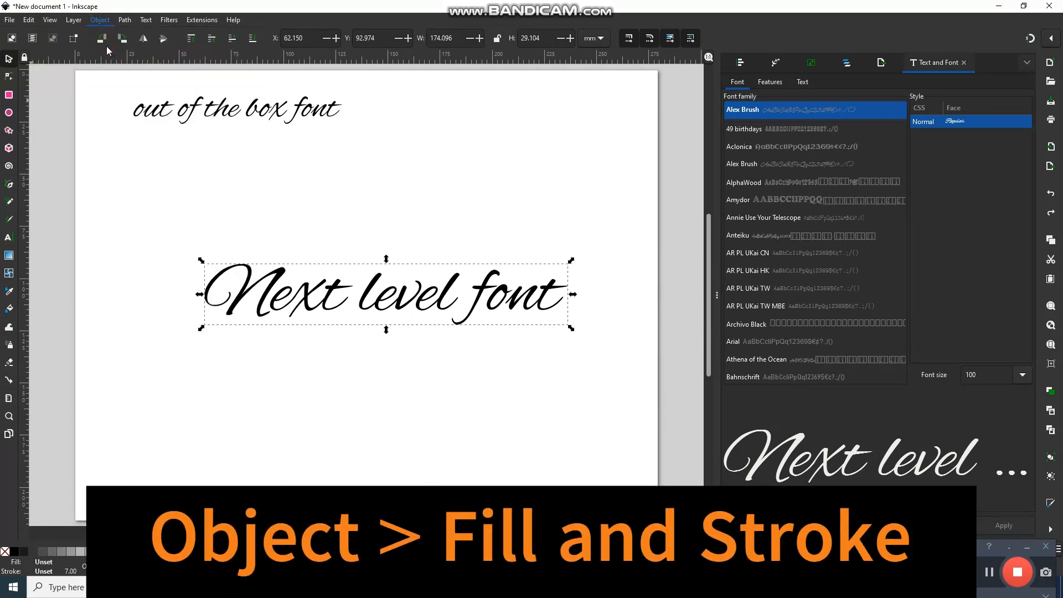
pyautogui.click(8, 186)
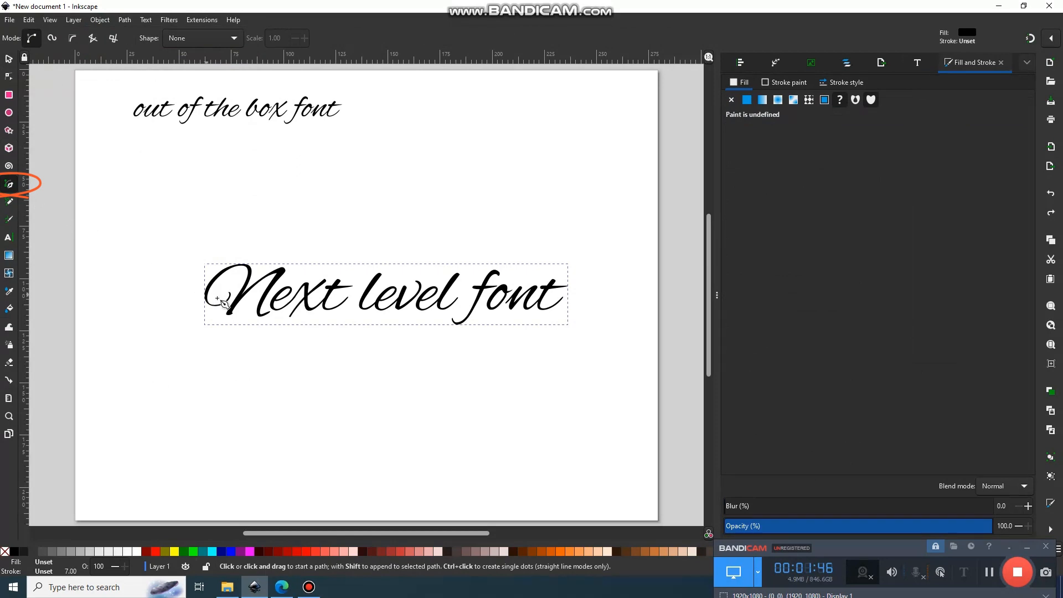
pyautogui.scroll(4, 234, 306)
pyautogui.scroll(2, 234, 305)
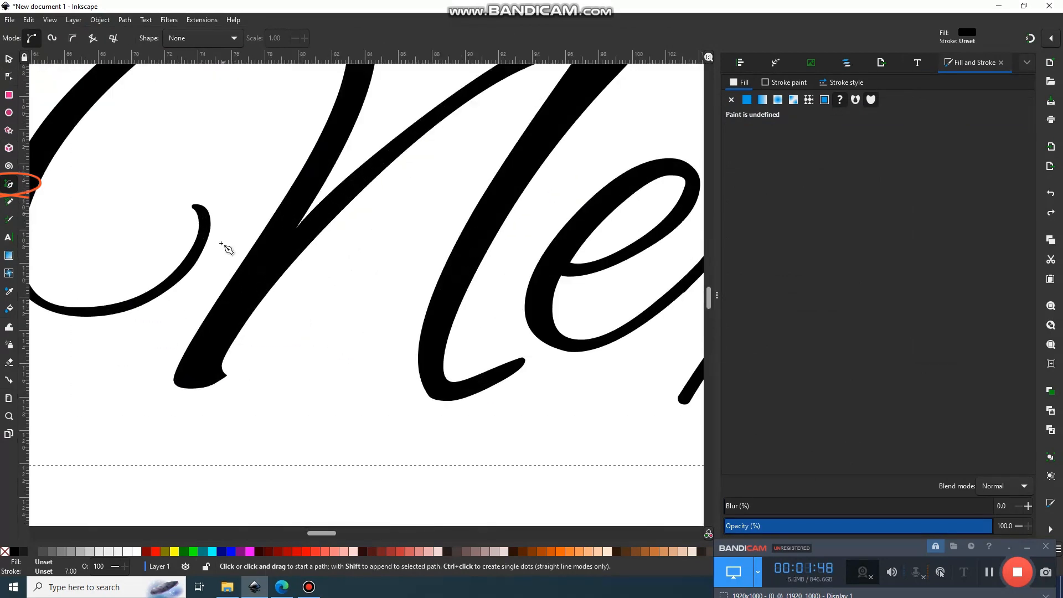
pyautogui.click(197, 207)
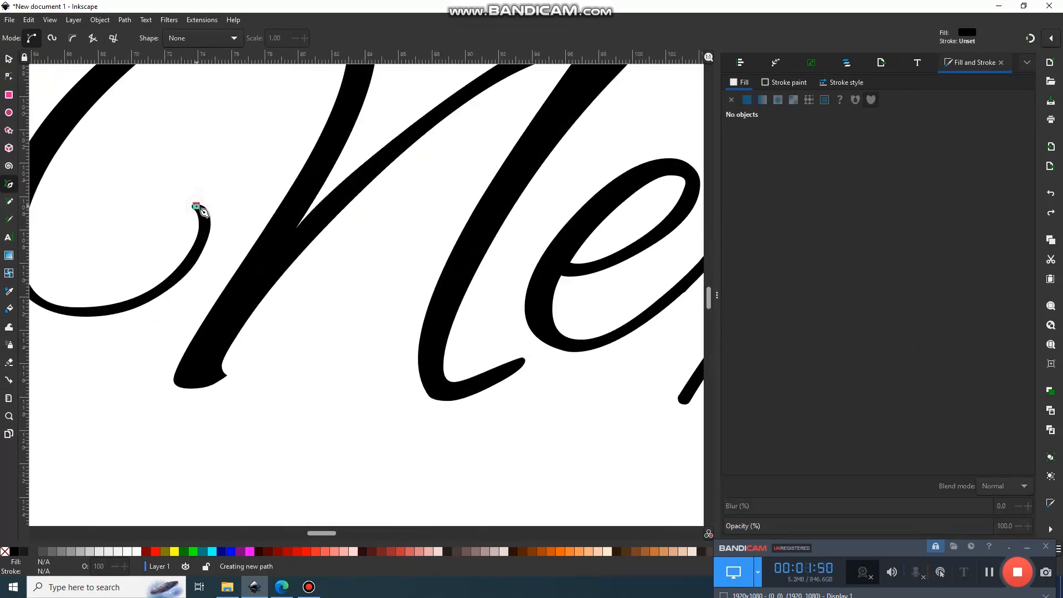
pyautogui.press('Escape')
pyautogui.scroll(-6, 197, 206)
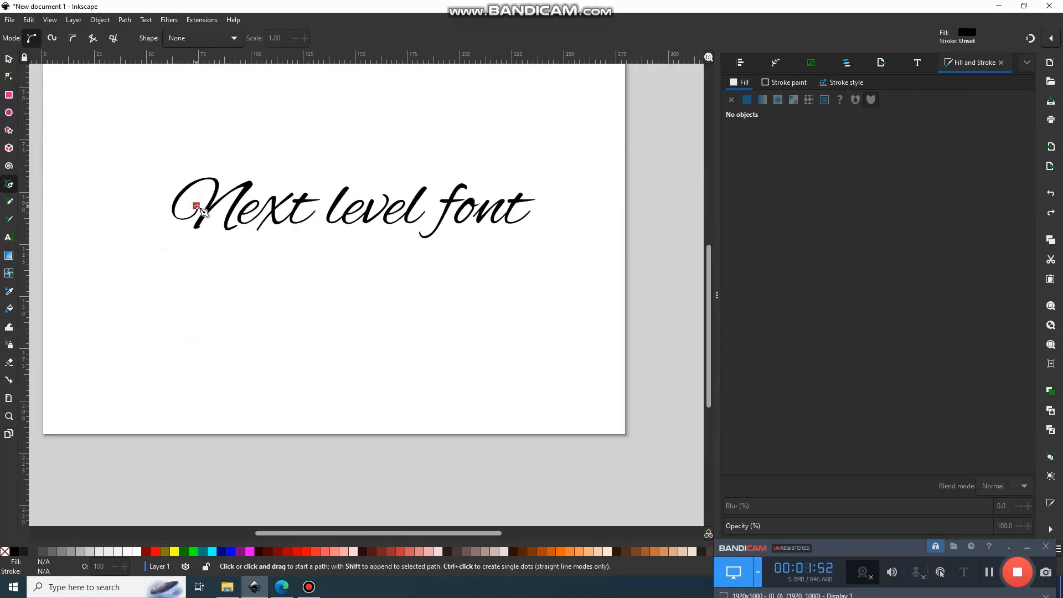
# Draw an open zigzag path of straight segments from the inner end of the N's swash leftward past the page edge.
pyautogui.click(196, 206)
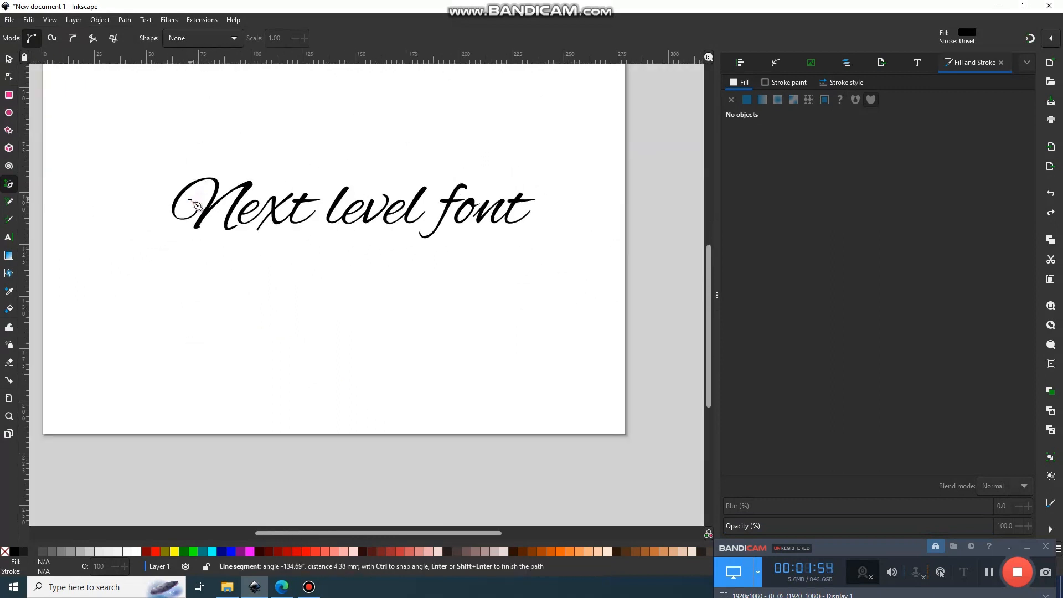
pyautogui.click(139, 221)
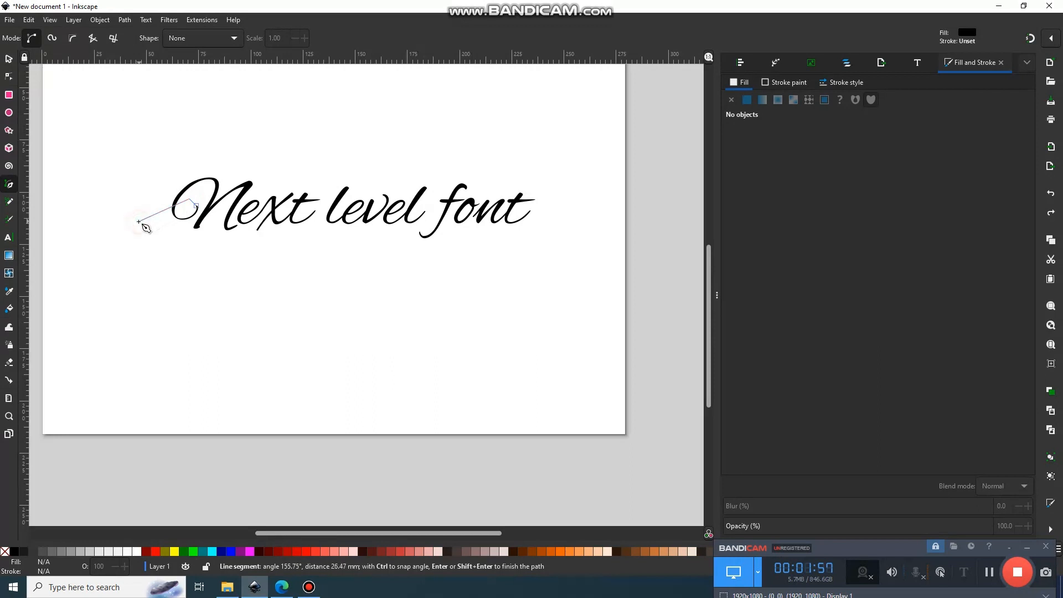
pyautogui.click(109, 208)
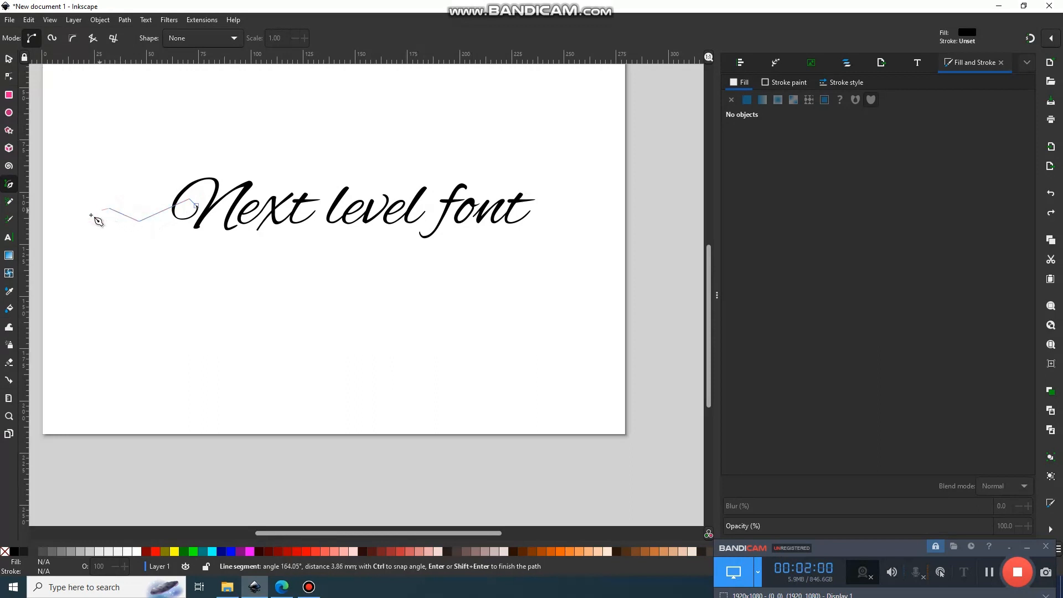
pyautogui.click(65, 225)
pyautogui.click(32, 197)
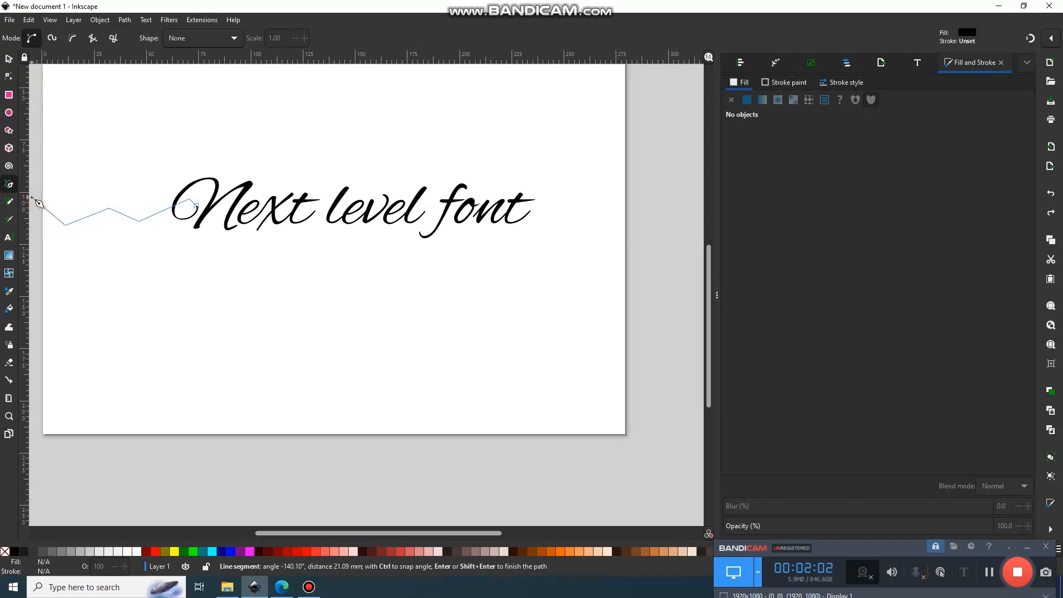
pyautogui.press('Return')
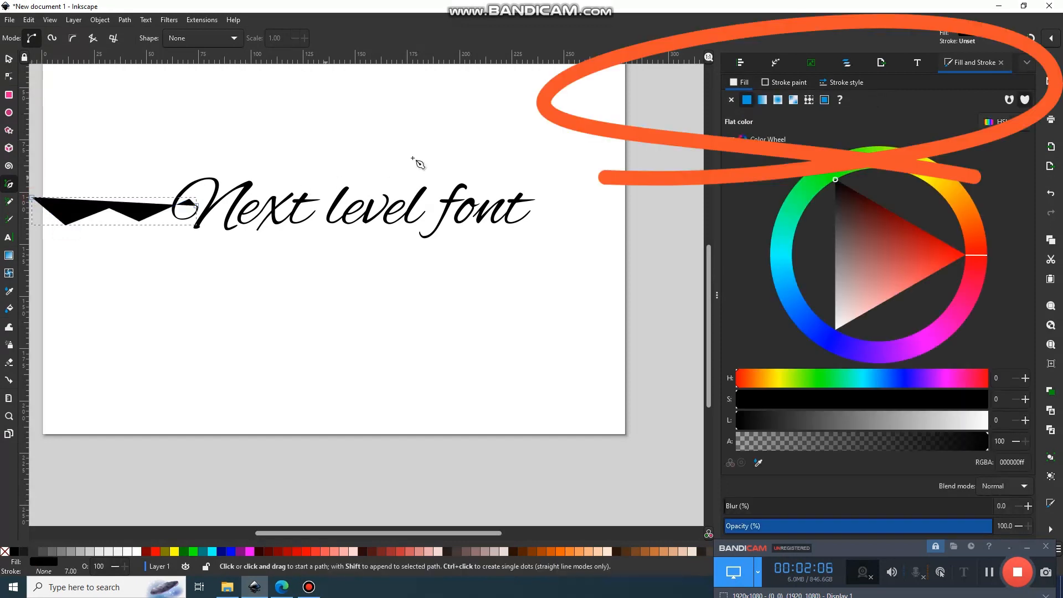
# Remove the zigzag path's fill and give it a flat black stroke.
pyautogui.click(743, 84)
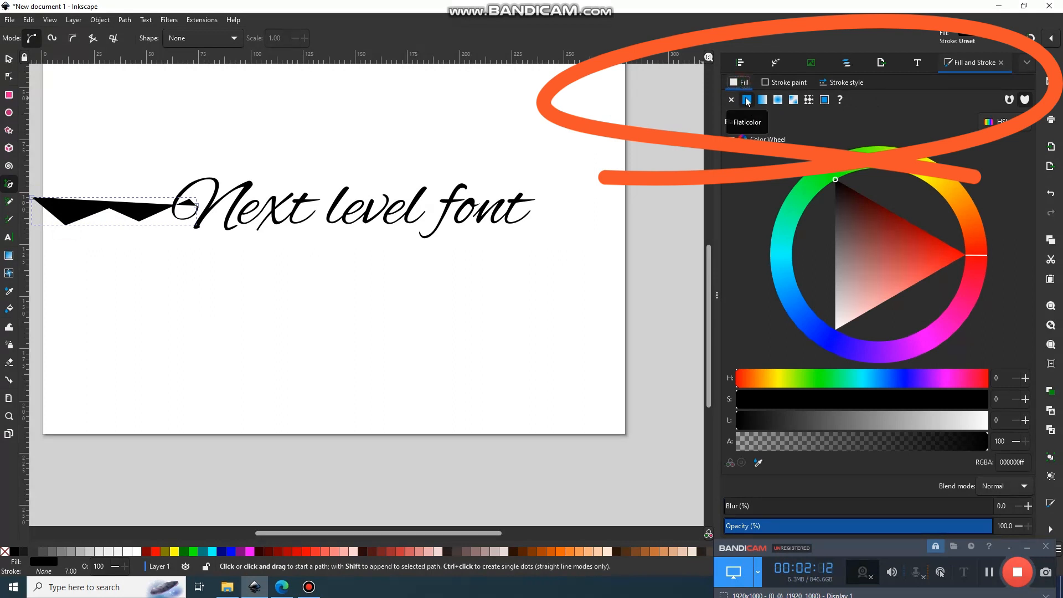
pyautogui.click(731, 100)
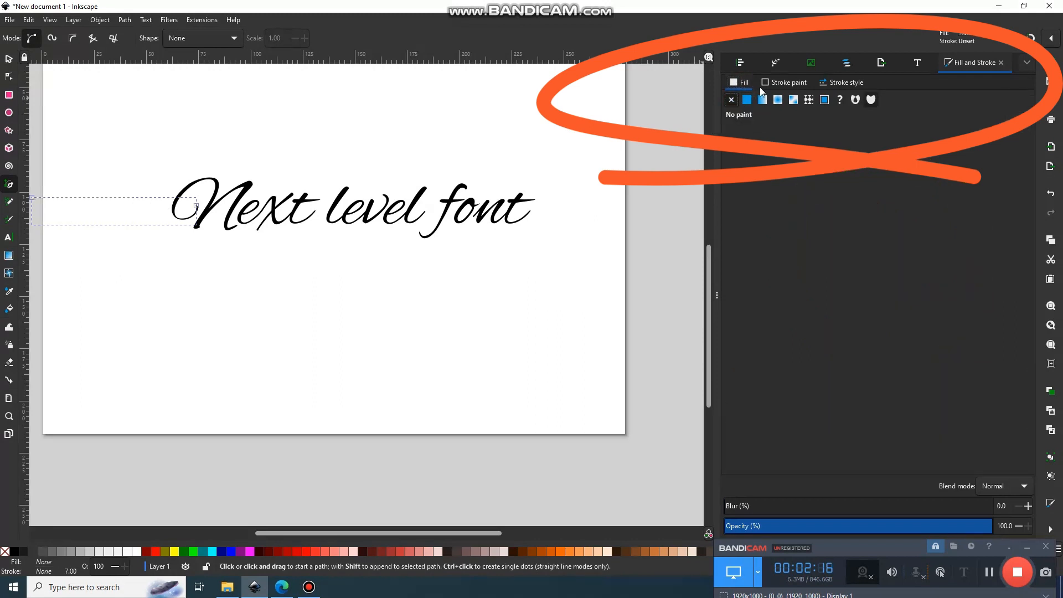
pyautogui.click(773, 82)
pyautogui.click(747, 101)
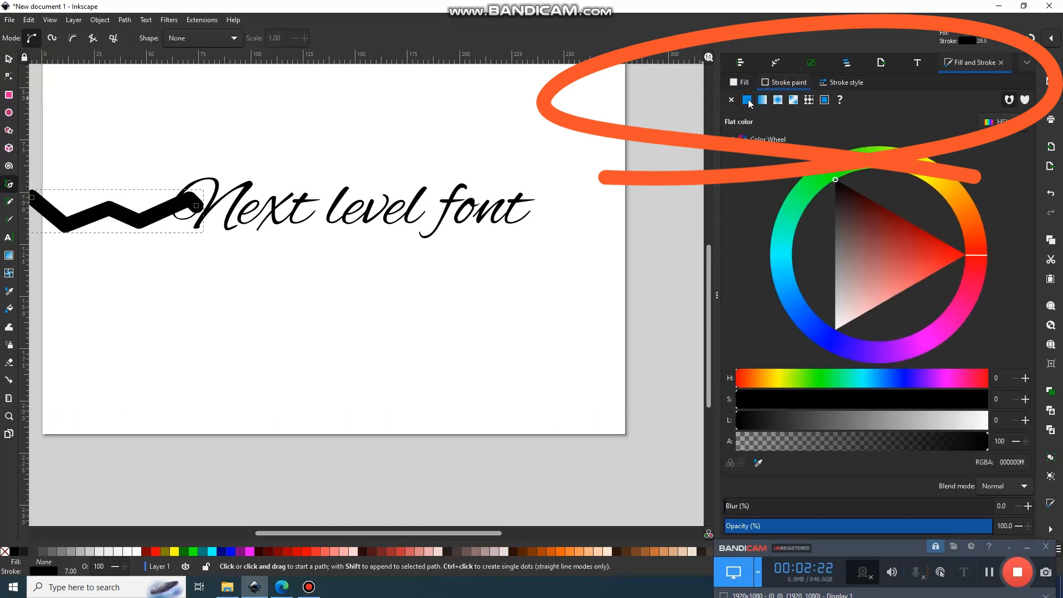
# Set the zigzag path's stroke width to 1 mm.
pyautogui.click(834, 82)
pyautogui.doubleClick(782, 103)
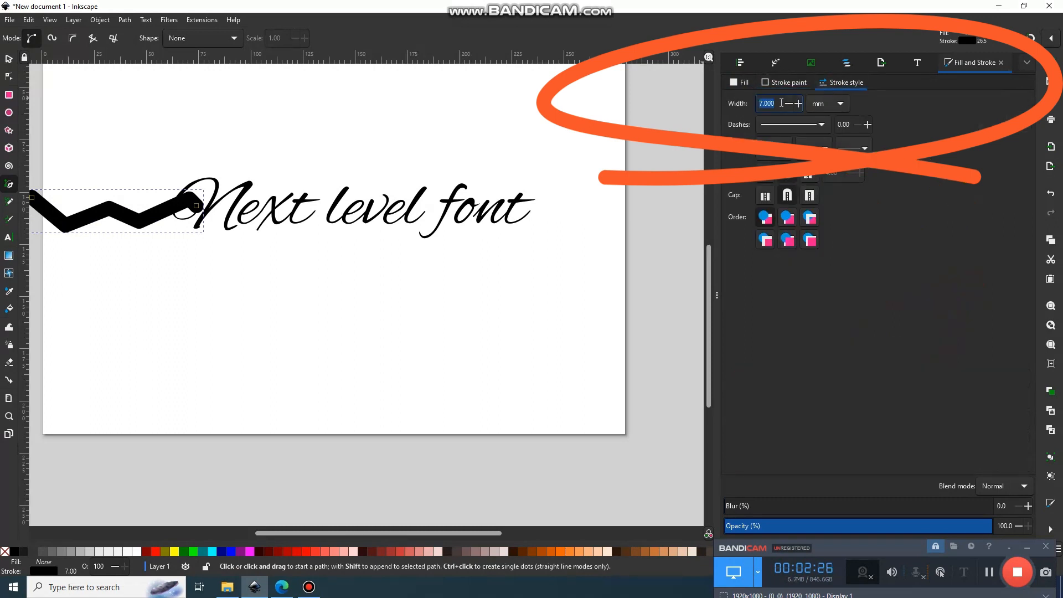
pyautogui.write('1')
pyautogui.press('Return')
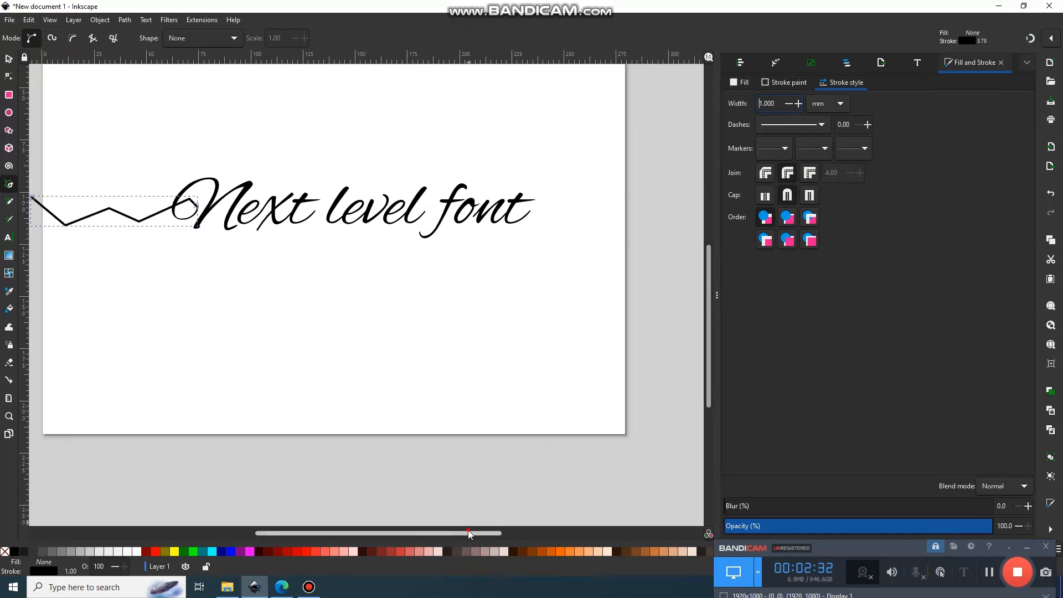
# Select all nodes of the zigzag path and make them auto-smooth to turn it into a flowing wave.
pyautogui.moveTo(469, 531); pyautogui.dragTo(412, 531)
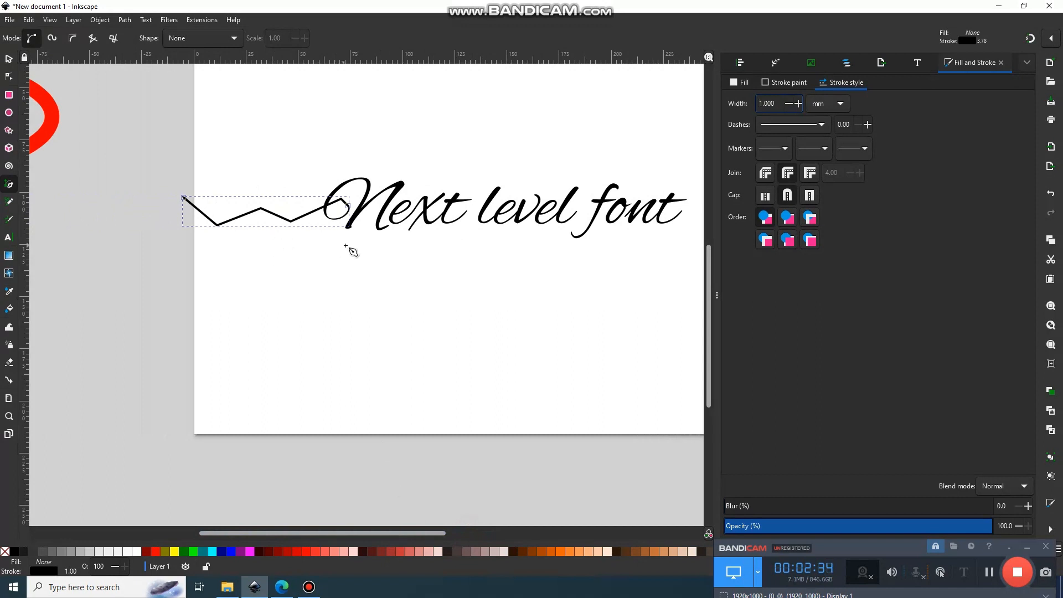
pyautogui.scroll(3, 351, 251)
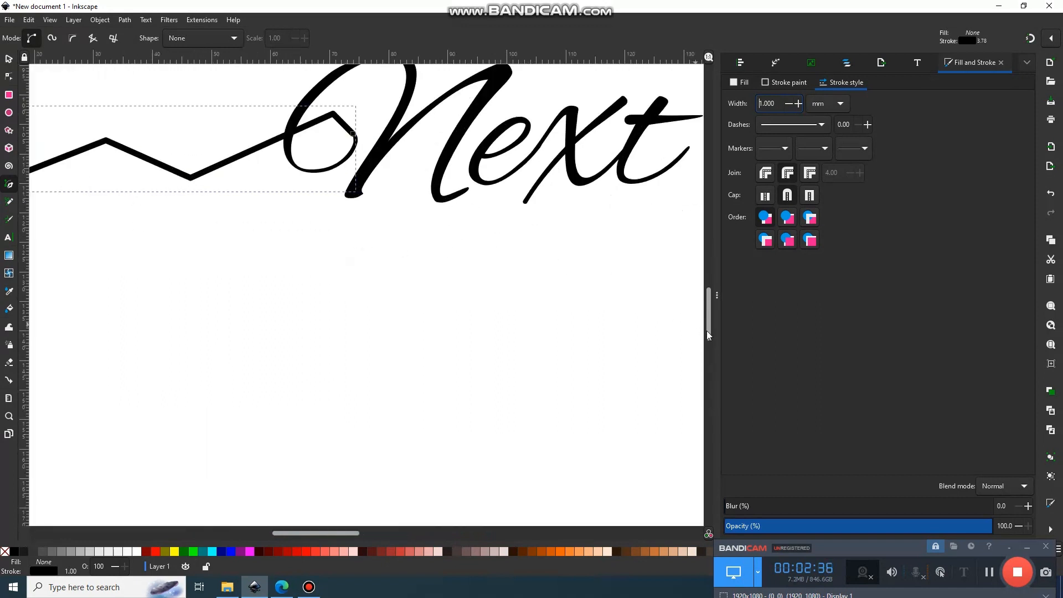
pyautogui.moveTo(708, 335); pyautogui.dragTo(708, 323)
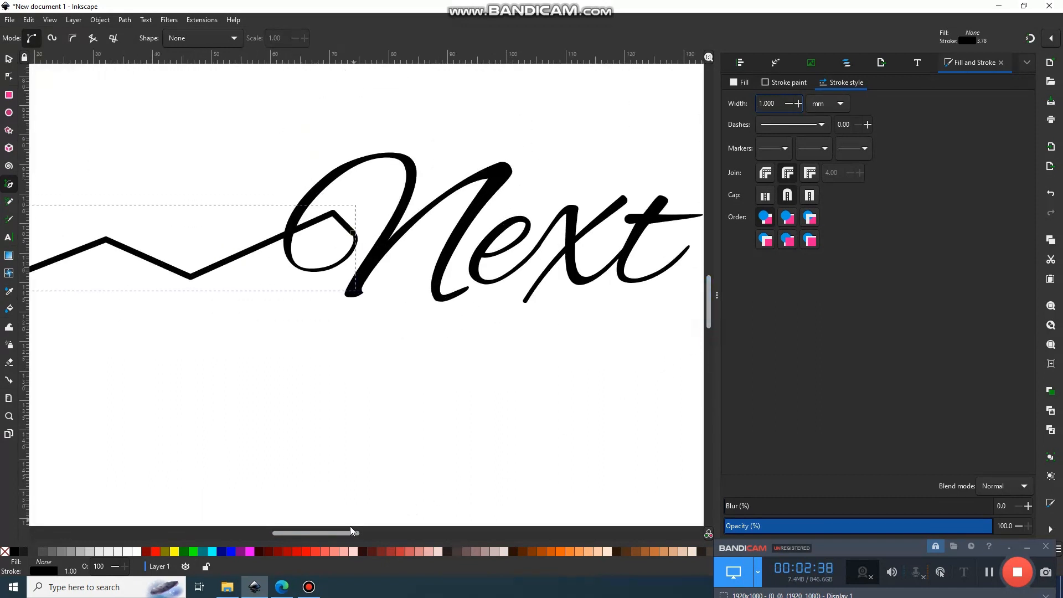
pyautogui.moveTo(350, 530); pyautogui.dragTo(327, 527)
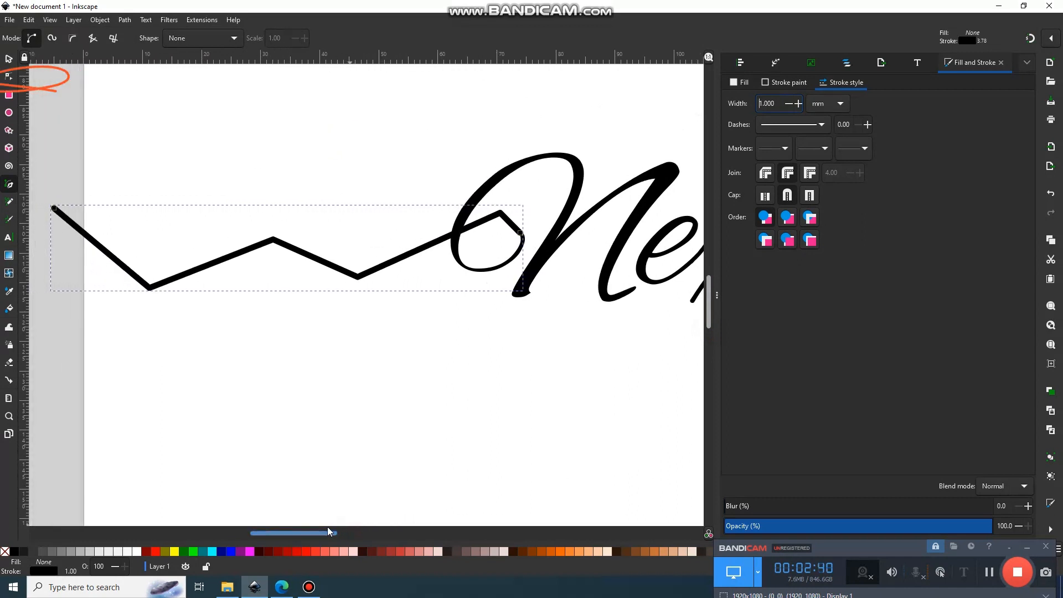
pyautogui.click(9, 77)
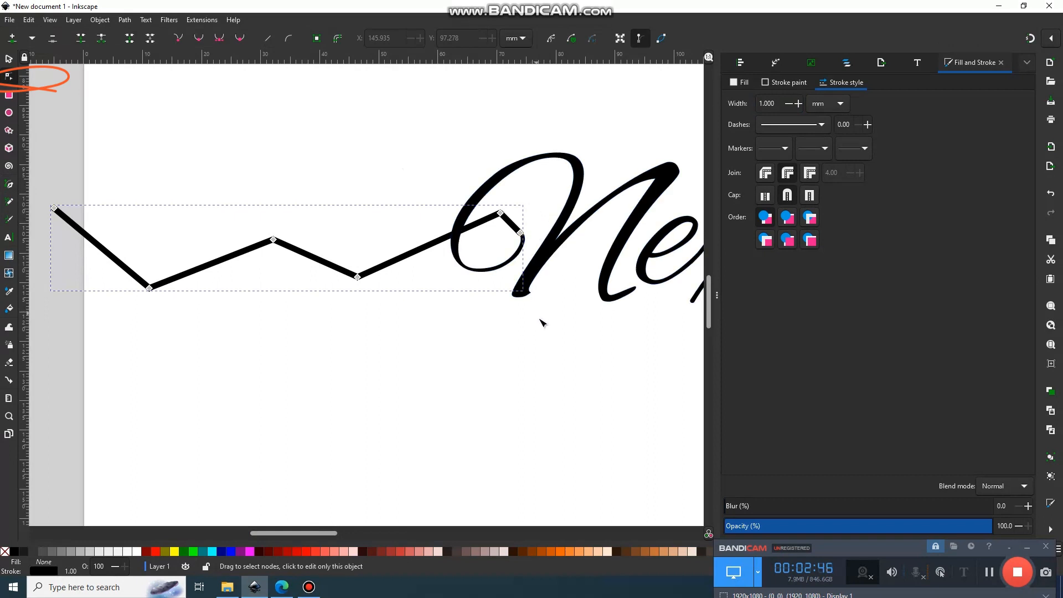
pyautogui.moveTo(566, 339); pyautogui.dragTo(47, 115)
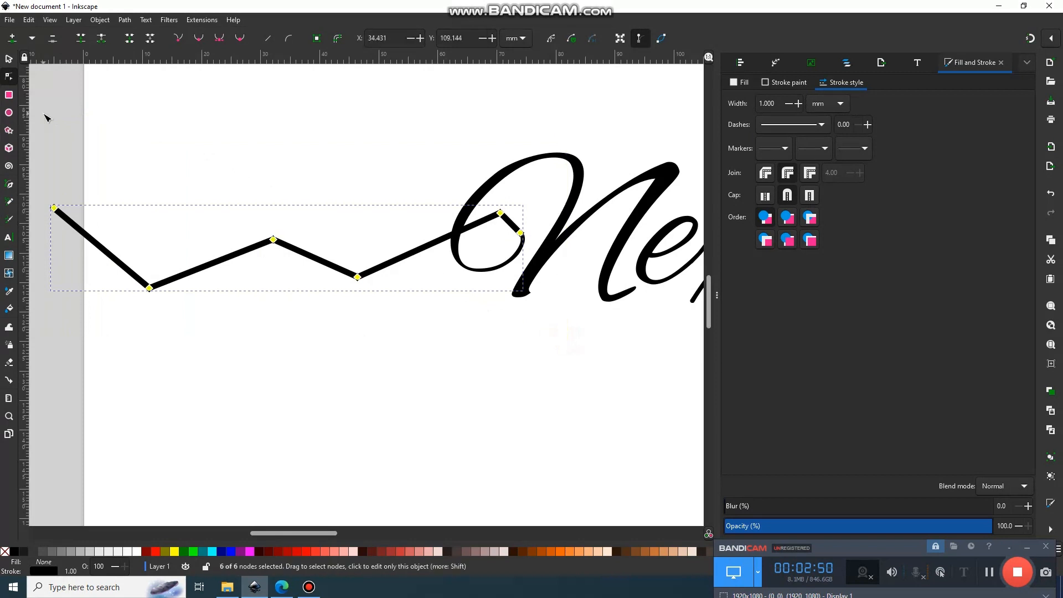
pyautogui.click(240, 40)
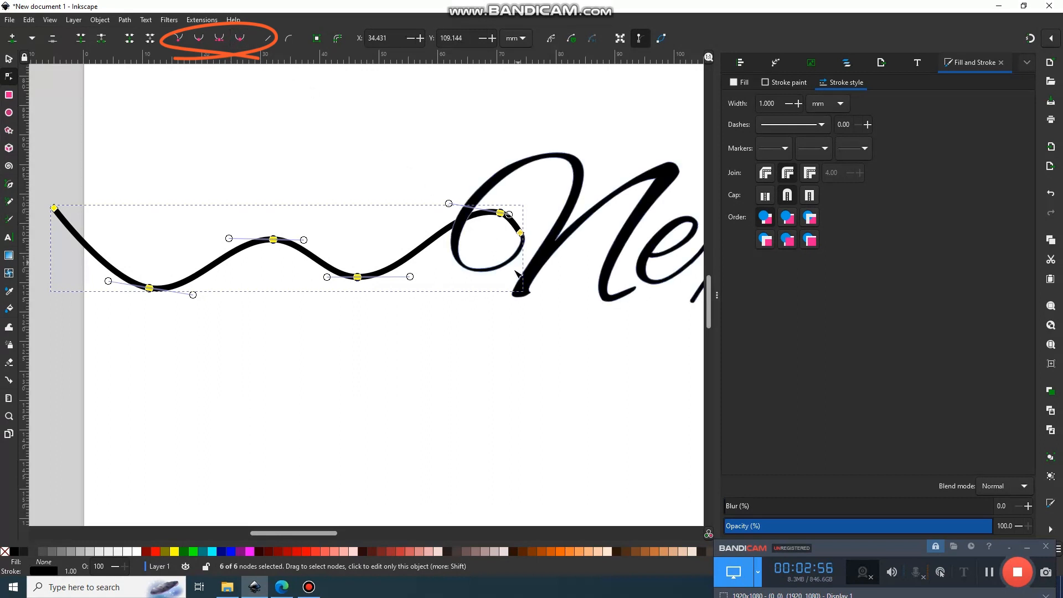
pyautogui.click(520, 233)
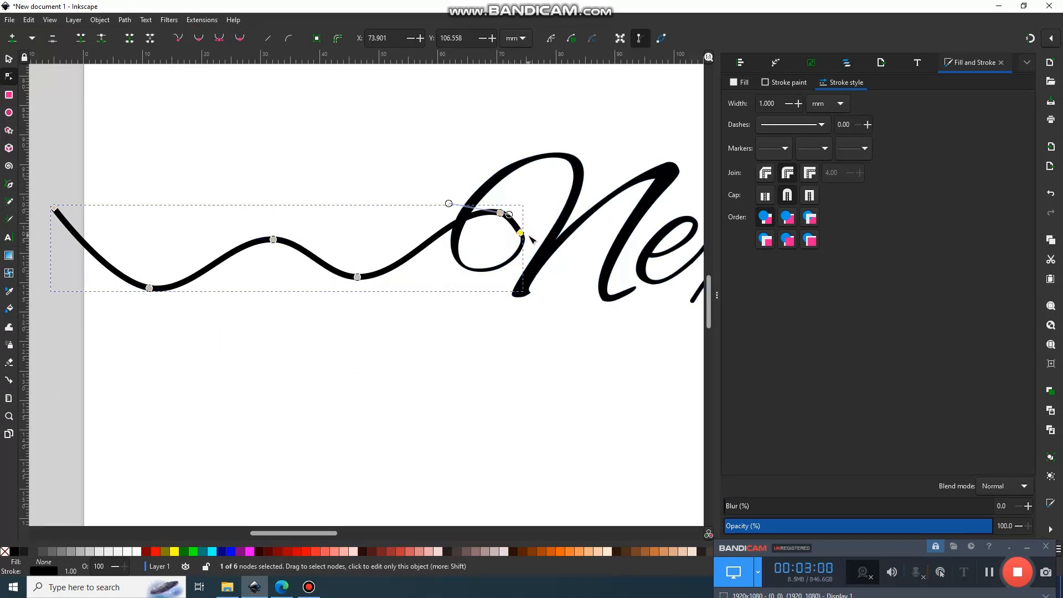
pyautogui.press('Delete')
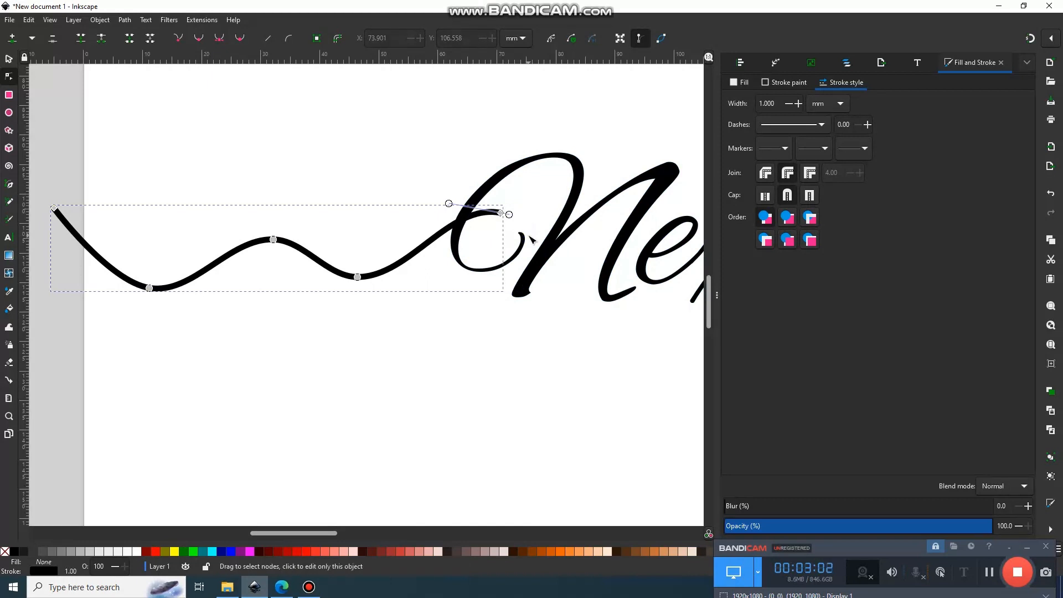
pyautogui.hotkey('ctrl', 'z')
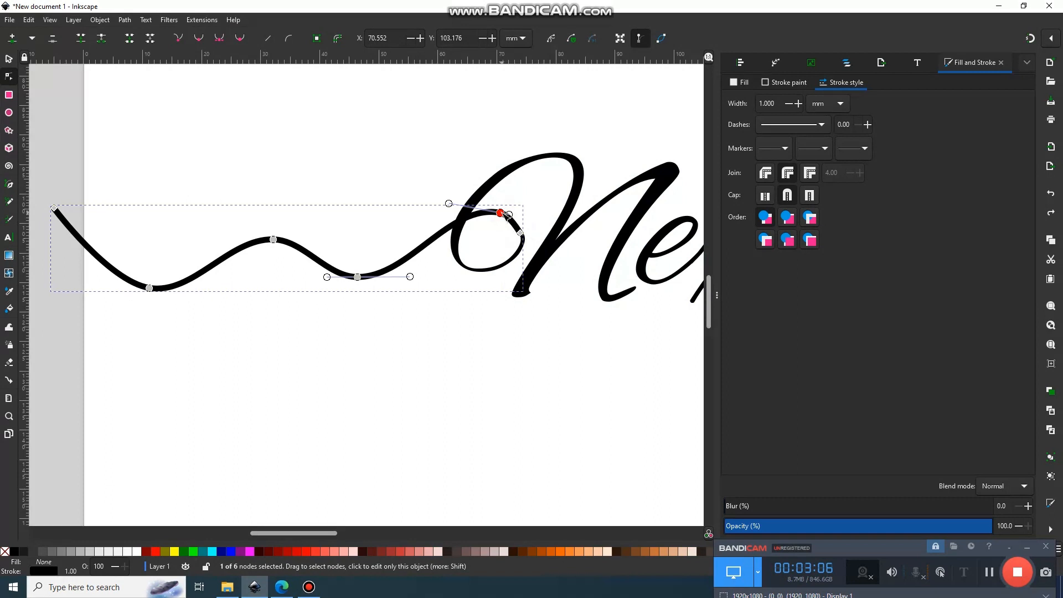
# Delete the wave's second-to-last node inside the N's swash and adjust the end node's handle to round the curve into the swash tip.
pyautogui.press('Delete')
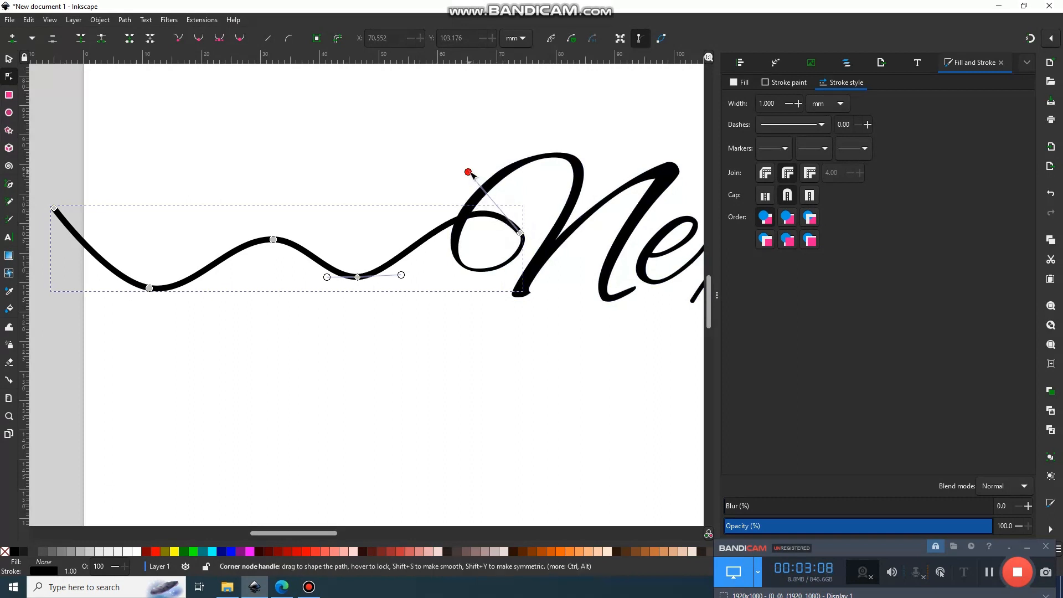
pyautogui.moveTo(474, 173); pyautogui.dragTo(511, 179)
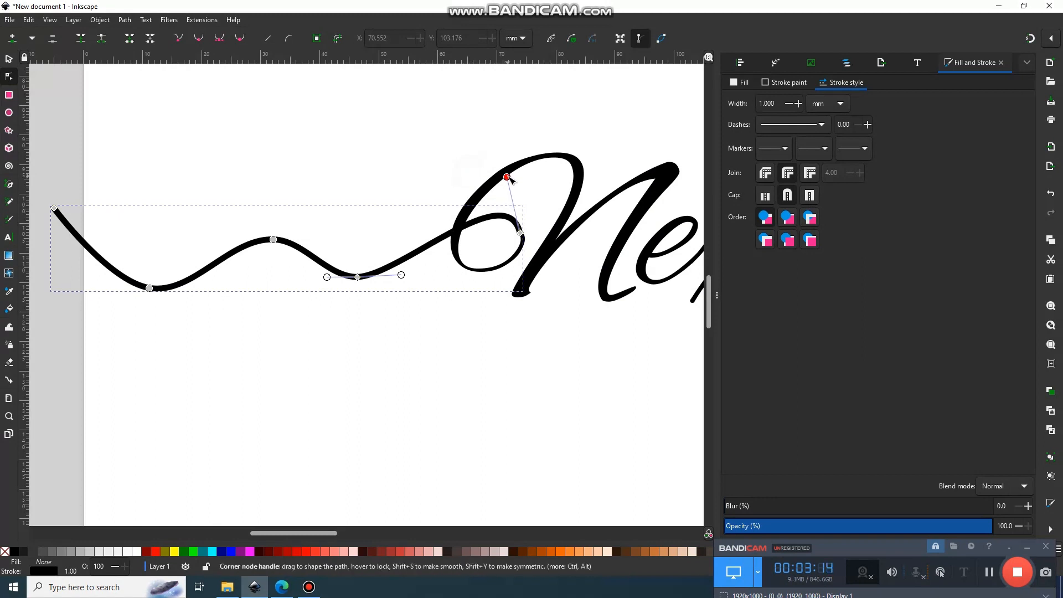
# Give the wavy flourish a bright green stroke, select it as a whole object and fit the page in view.
pyautogui.keyDown('shift'); pyautogui.click(193, 553); pyautogui.keyUp('shift')
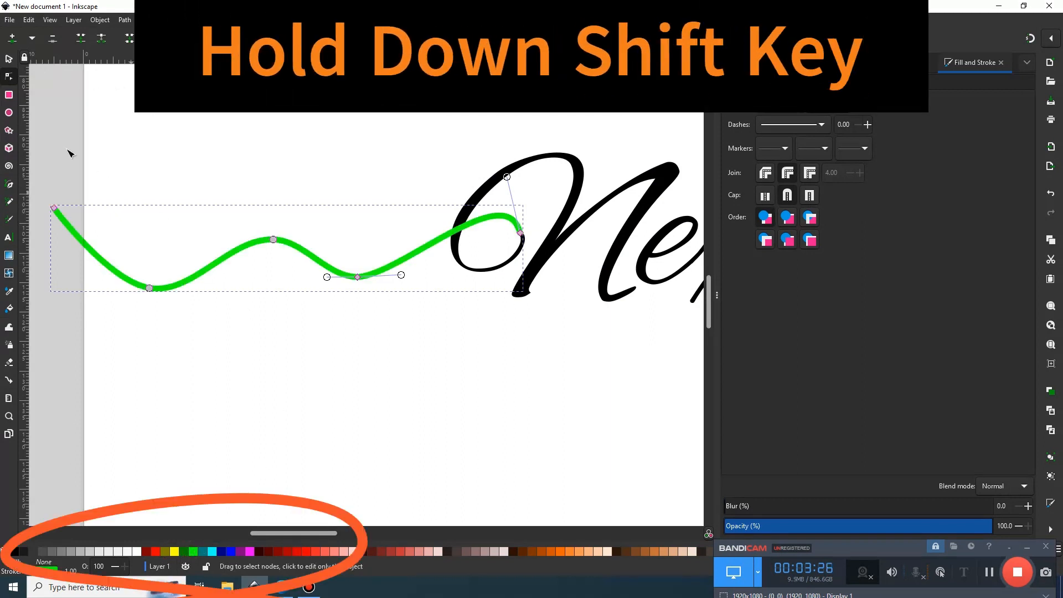
pyautogui.click(9, 59)
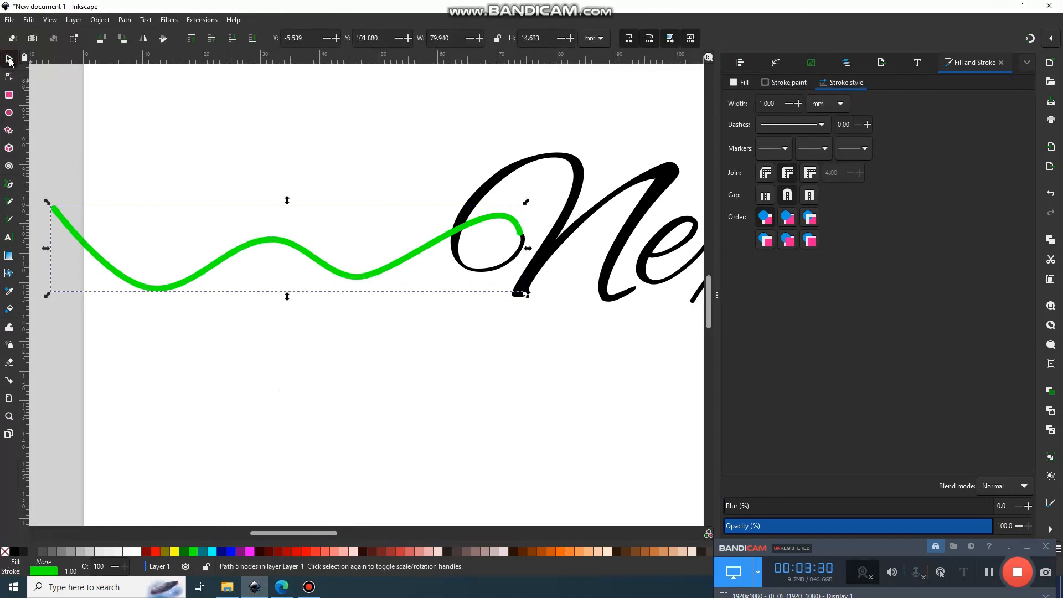
pyautogui.press('5')
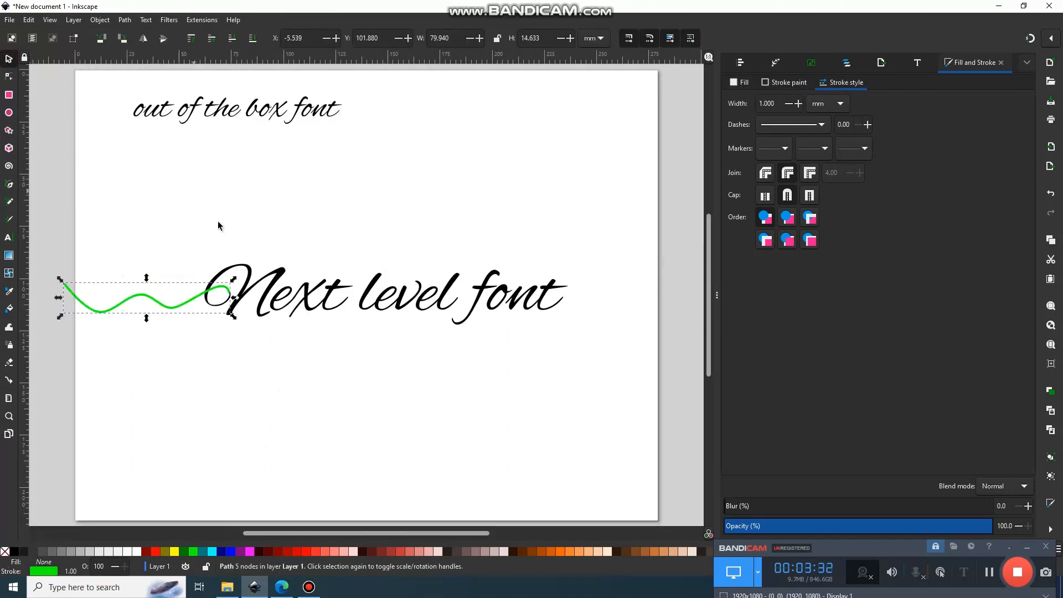
pyautogui.keyDown('shift'); pyautogui.click(271, 285); pyautogui.keyUp('shift')
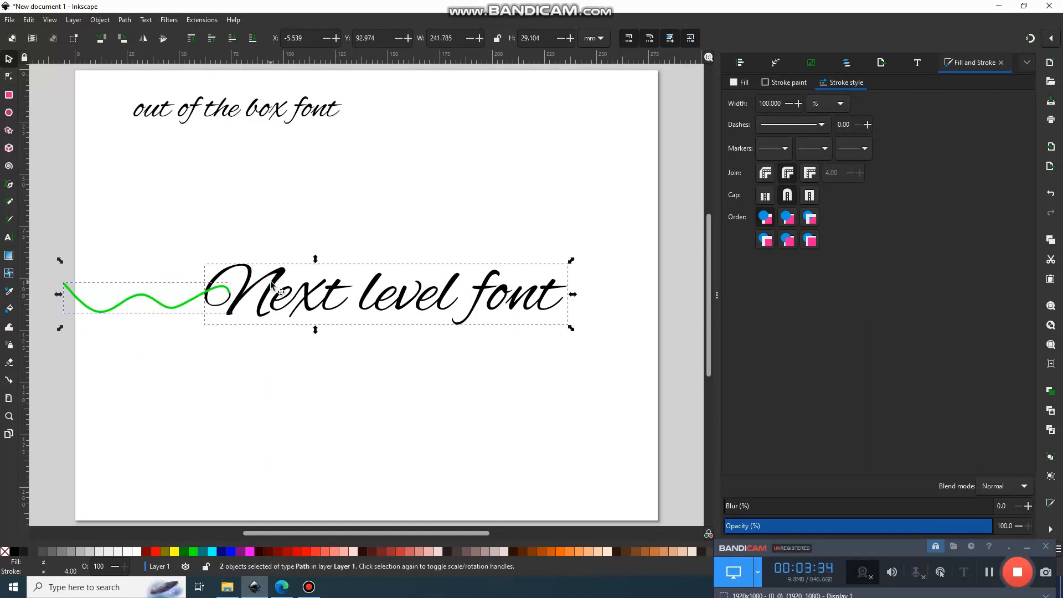
pyautogui.click(184, 306)
pyautogui.click(174, 324)
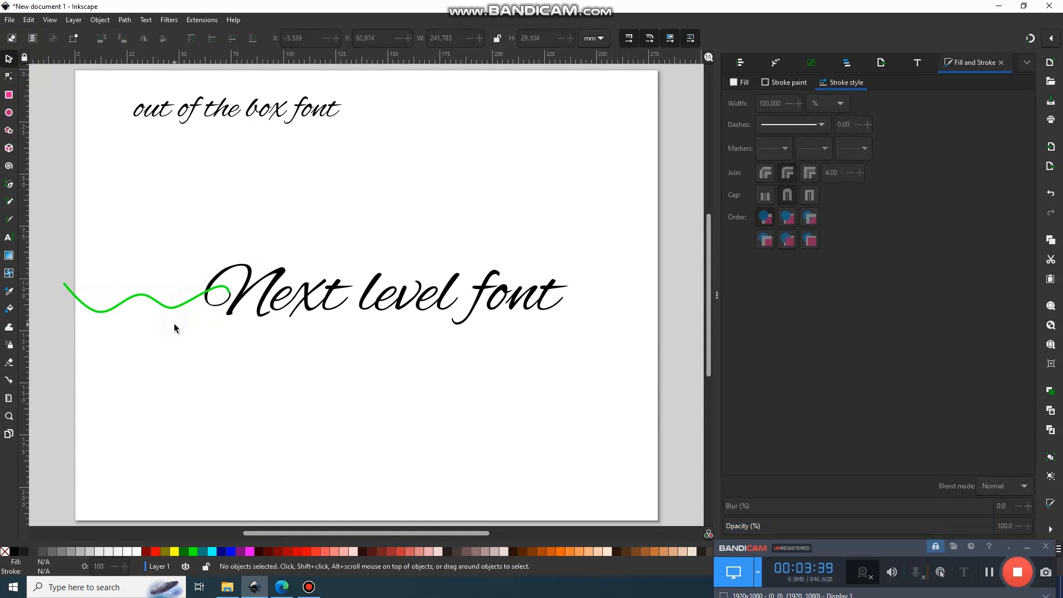
# Convert the green flourish's stroke to a path.
pyautogui.click(174, 306)
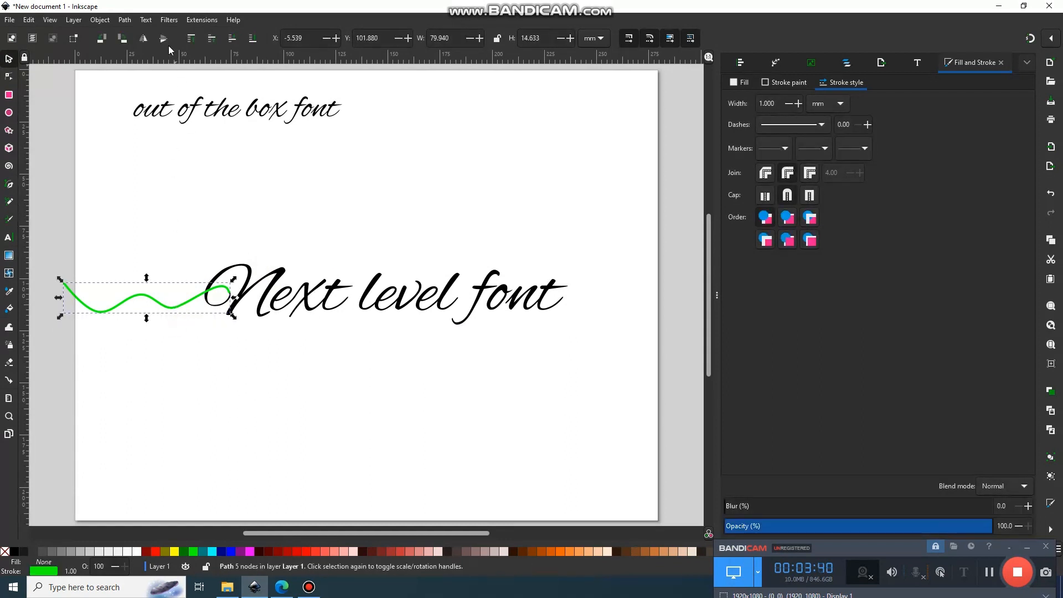
pyautogui.click(123, 21)
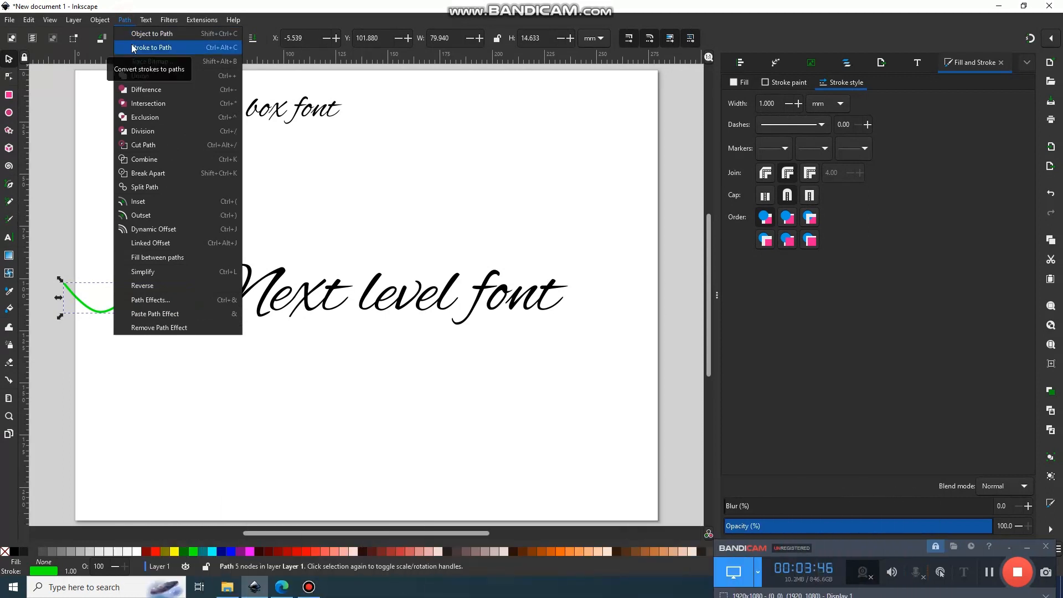
pyautogui.click(145, 47)
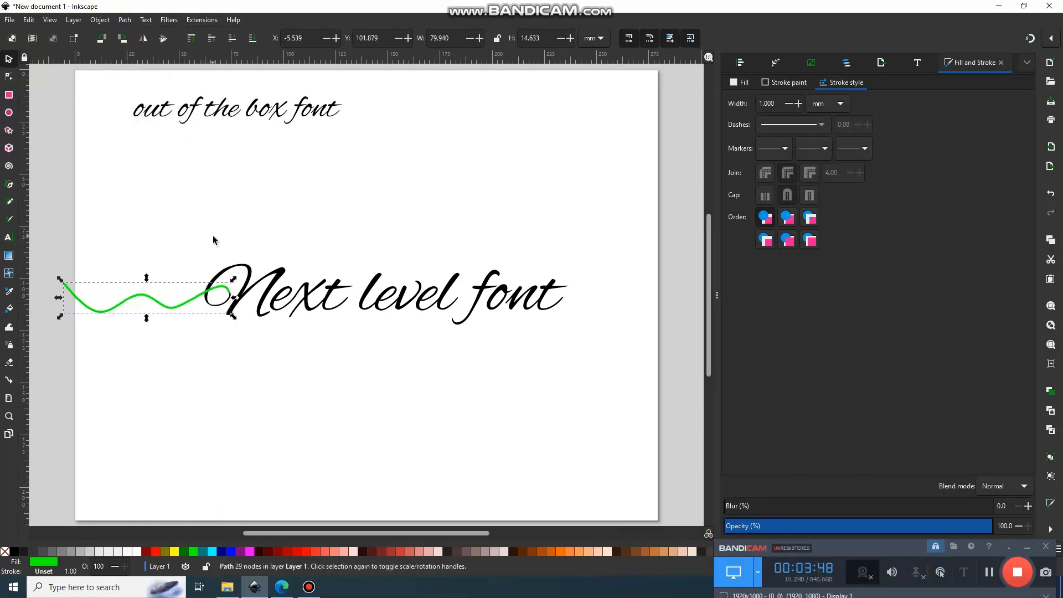
# Union the green flourish with the "Next level font" lettering and move the merged path right and slightly up so it lies within the page.
pyautogui.keyDown('shift'); pyautogui.click(249, 272); pyautogui.keyUp('shift')
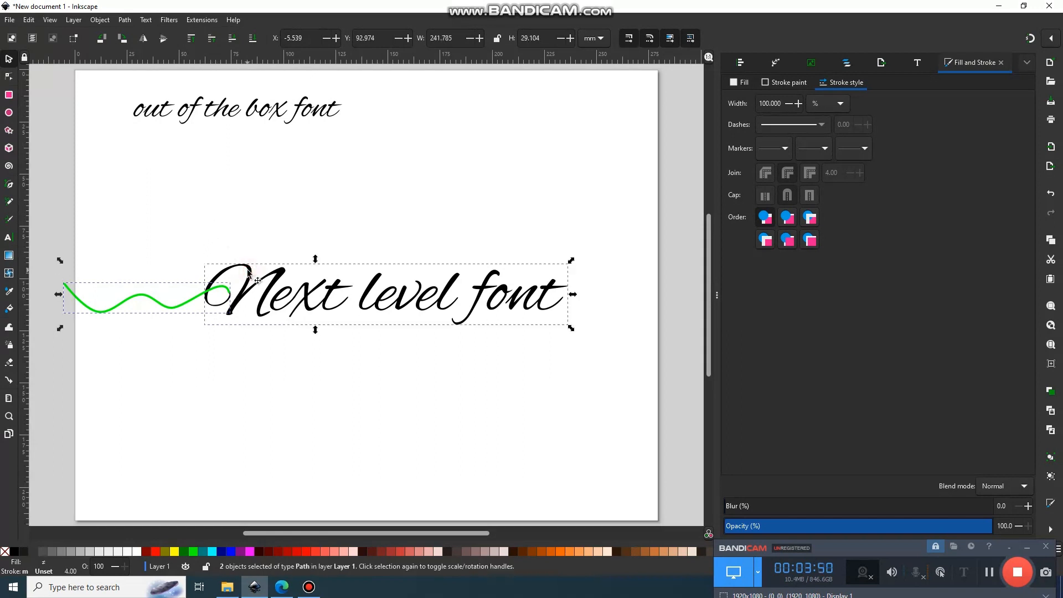
pyautogui.click(125, 20)
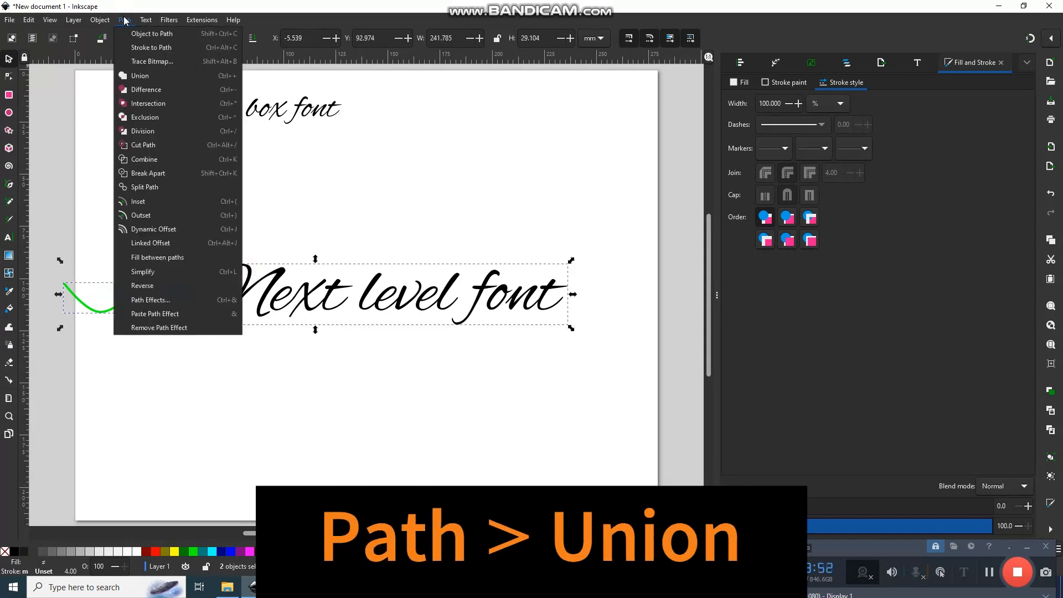
pyautogui.click(139, 76)
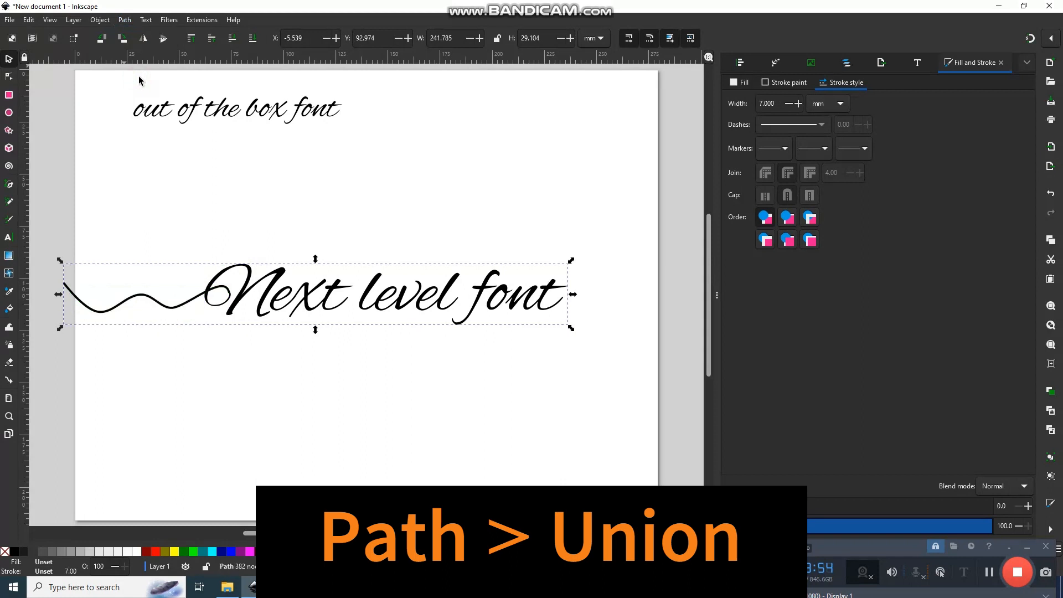
pyautogui.moveTo(257, 278); pyautogui.dragTo(297, 271)
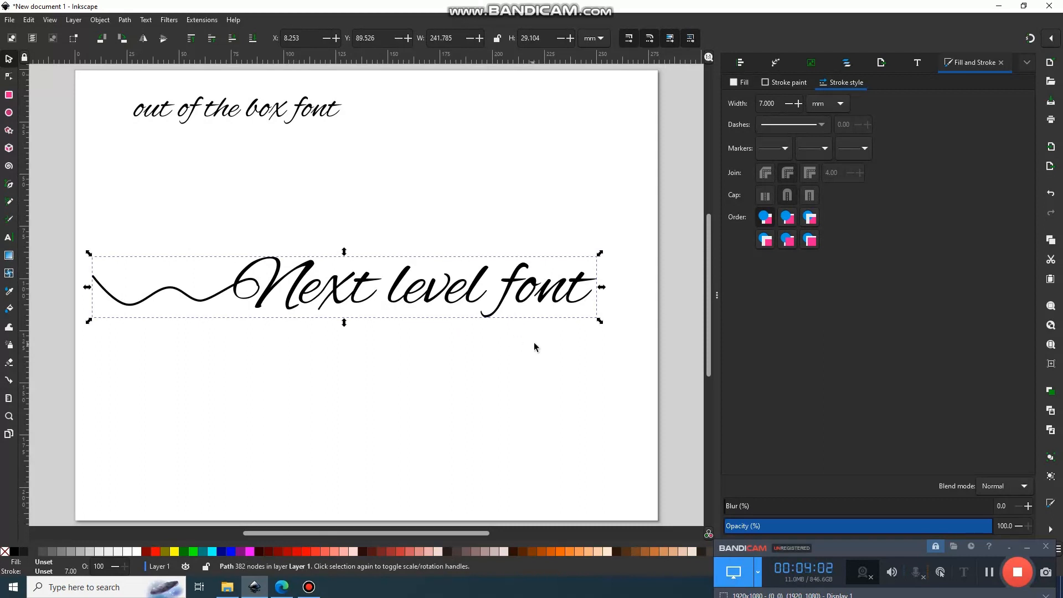
# Delete the nodes of the lead-in stroke on the "n" in "font" and adjust the remaining handle to follow the letter's stem.
pyautogui.scroll(4, 530, 328)
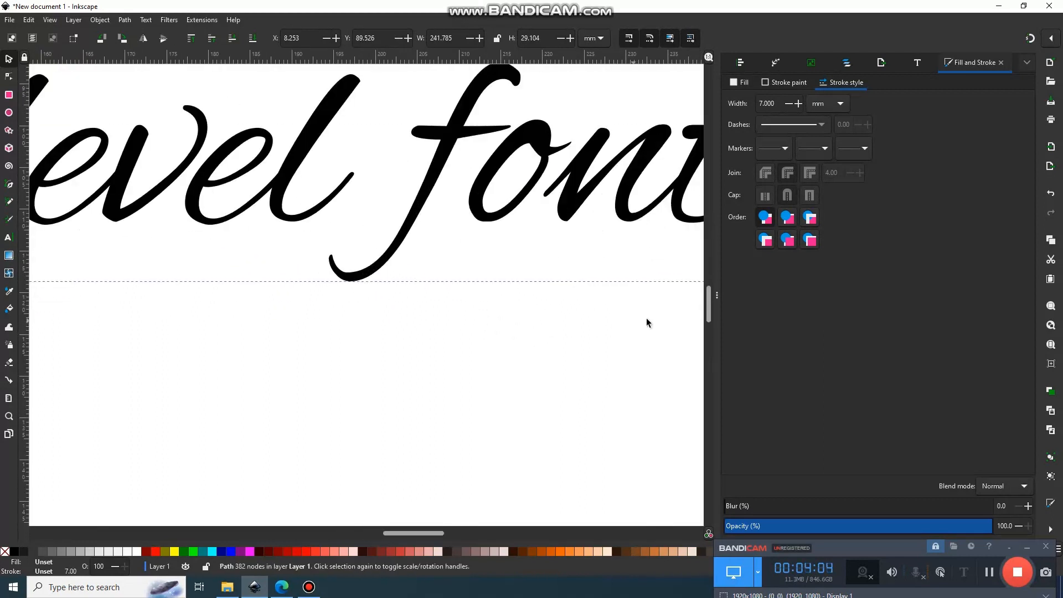
pyautogui.moveTo(709, 321); pyautogui.dragTo(710, 299)
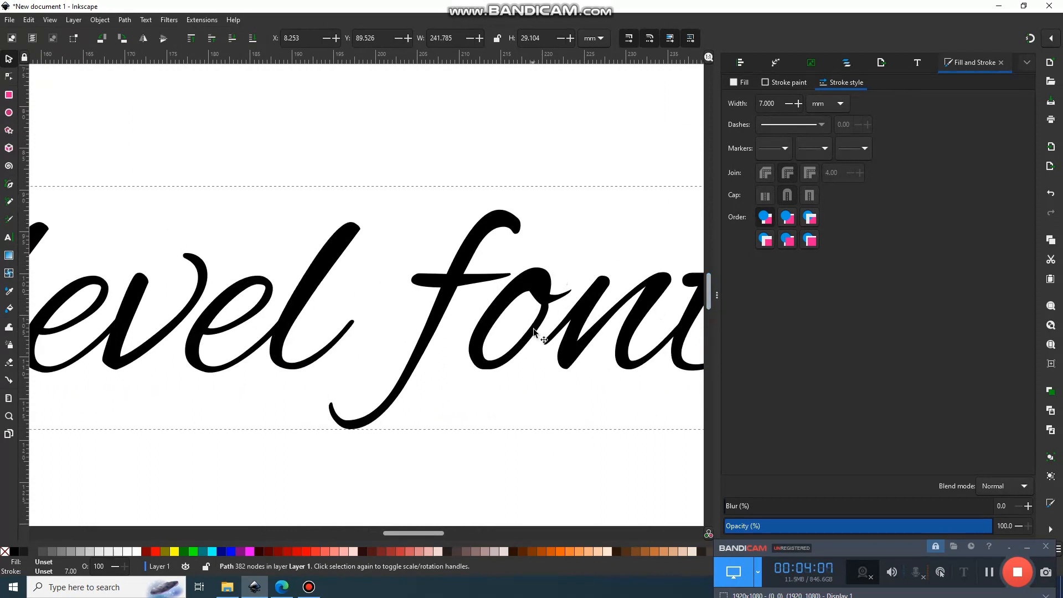
pyautogui.press('n')
pyautogui.scroll(3, 570, 361)
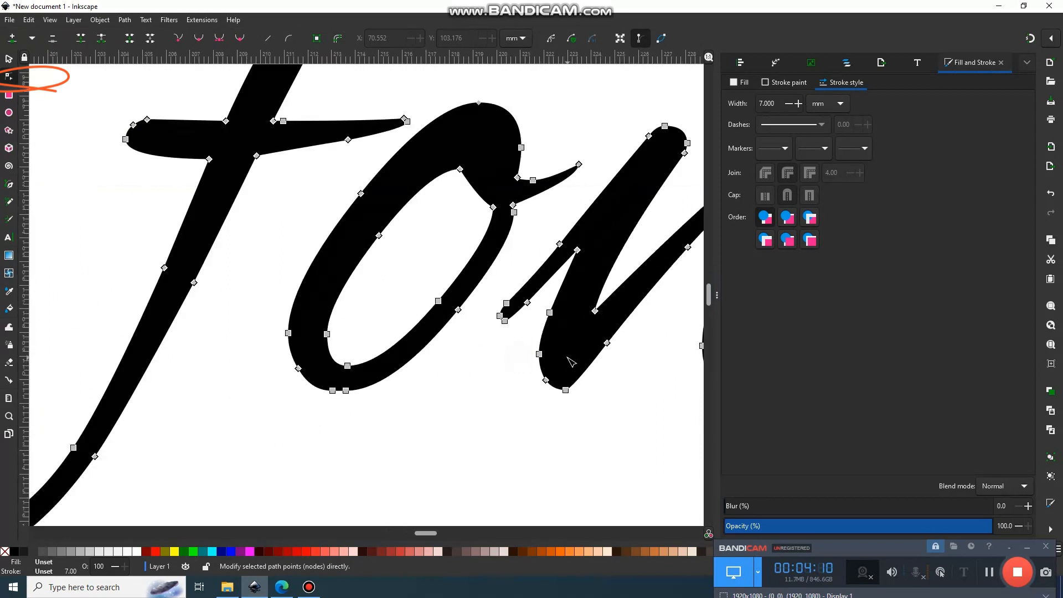
pyautogui.moveTo(488, 282); pyautogui.dragTo(535, 328)
pyautogui.press('Delete')
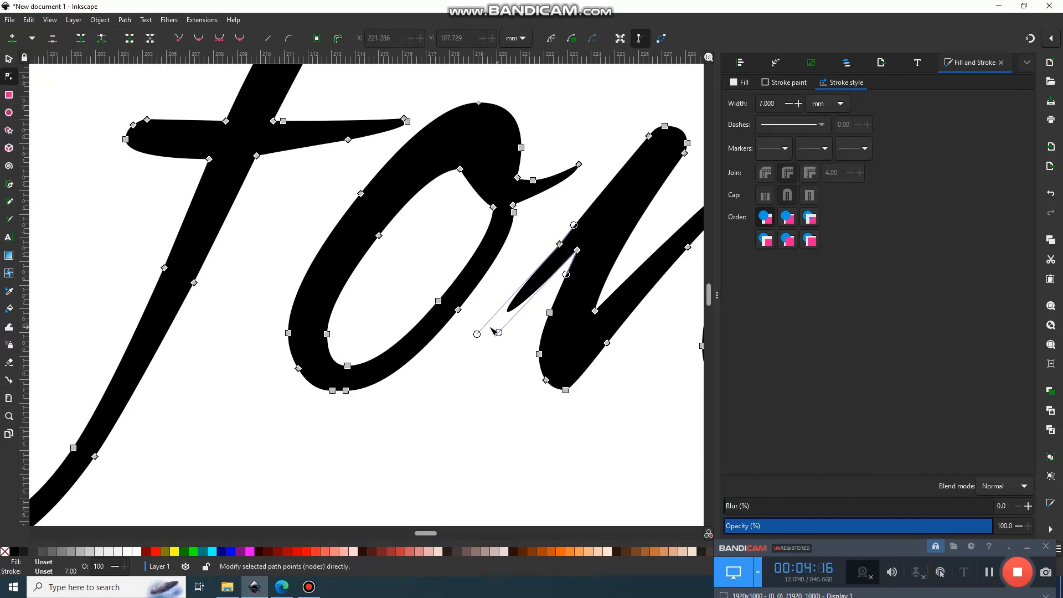
pyautogui.moveTo(476, 334); pyautogui.dragTo(529, 241)
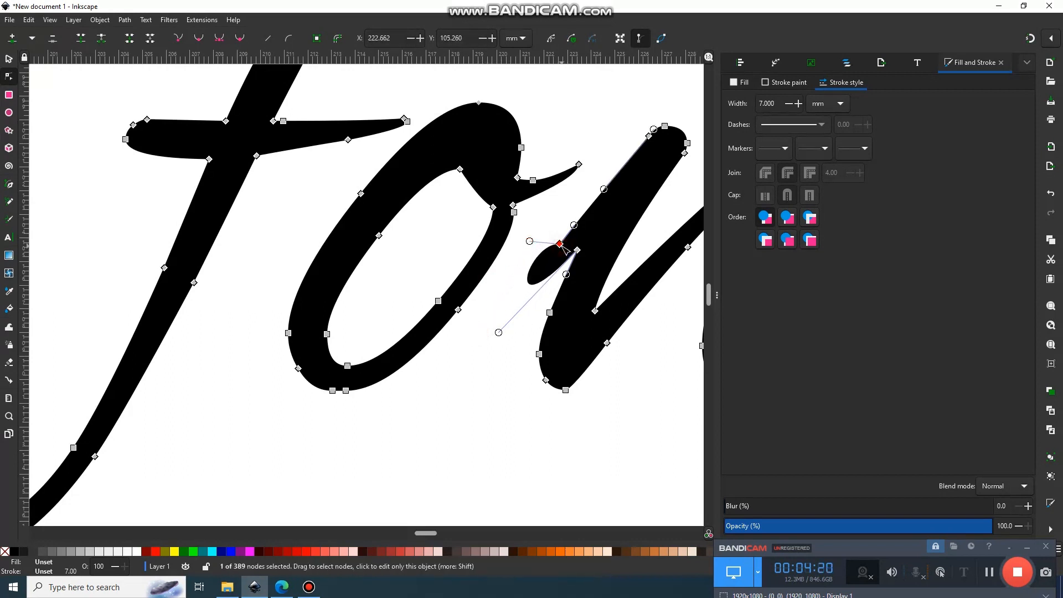
pyautogui.press('Delete')
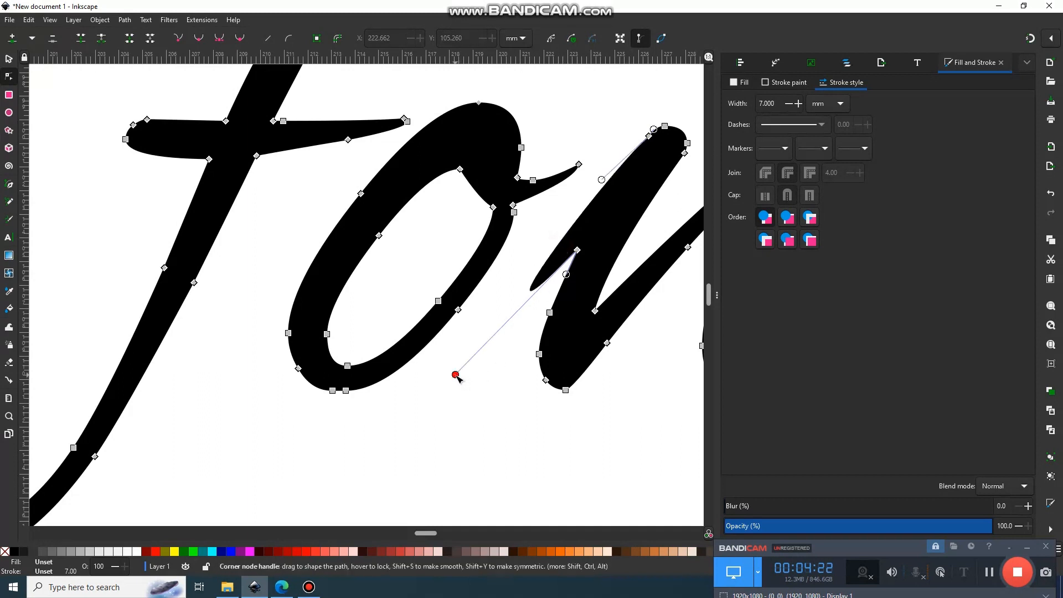
pyautogui.moveTo(455, 374)
pyautogui.mouseDown()
pyautogui.moveTo(579, 206)
pyautogui.moveTo(614, 196)
pyautogui.mouseUp()
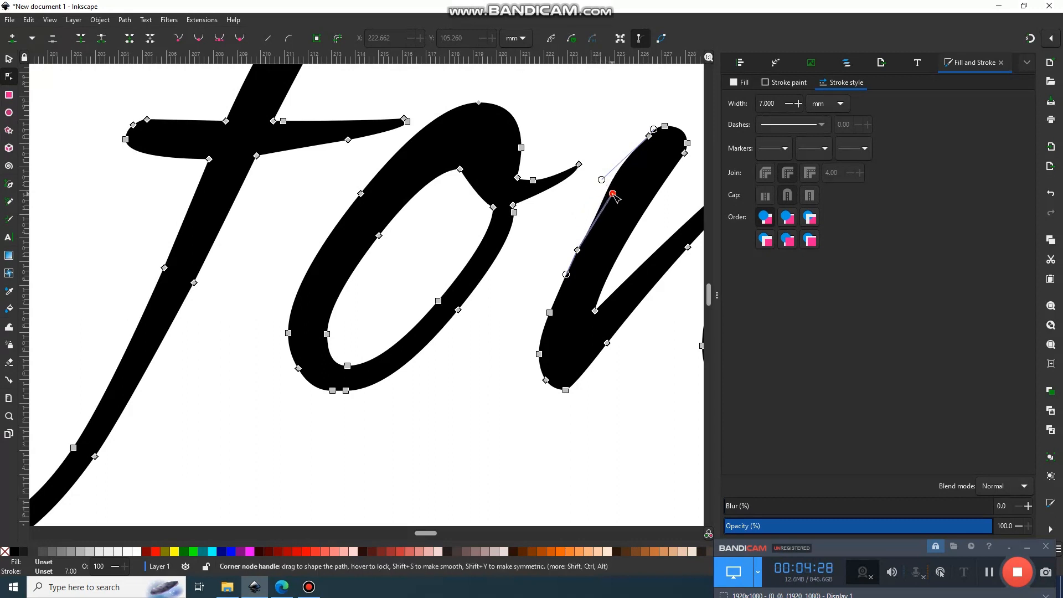
# Extend the tip of the "o" tail in "font" up to the top of the "n" so the two letters connect.
pyautogui.click(564, 181)
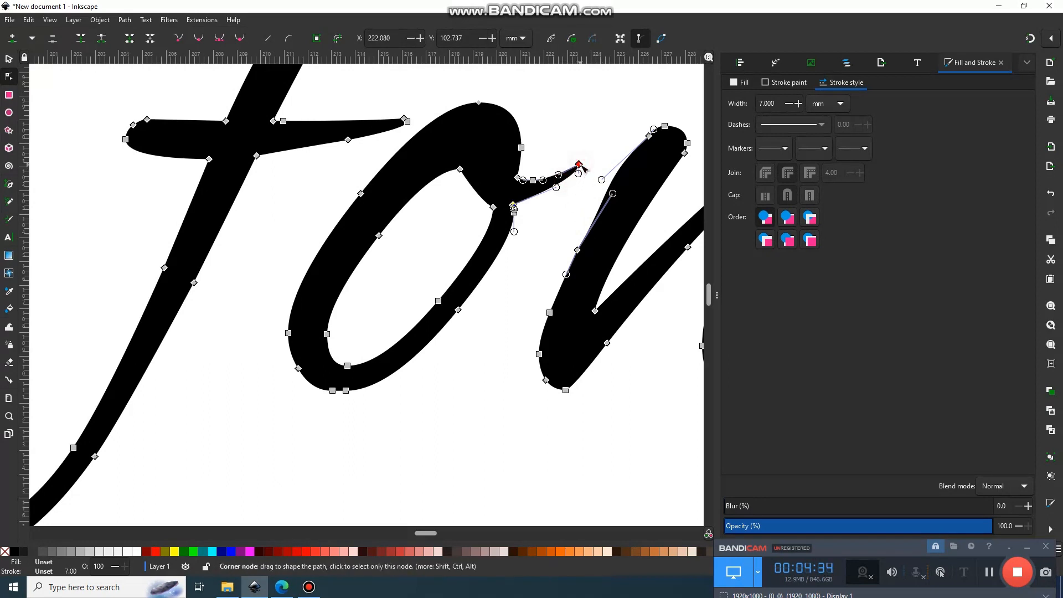
pyautogui.moveTo(581, 166); pyautogui.dragTo(662, 134)
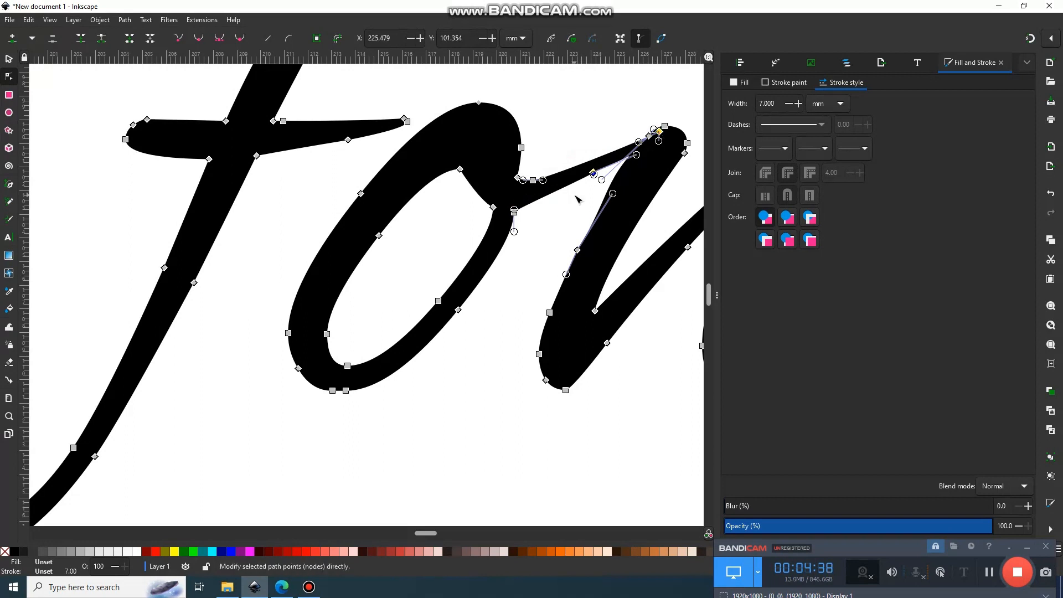
# Delete the surplus node on the underside of the stroke connecting the "o" and "n" in "font".
pyautogui.scroll(2, 576, 197)
pyautogui.scroll(3, 449, 245)
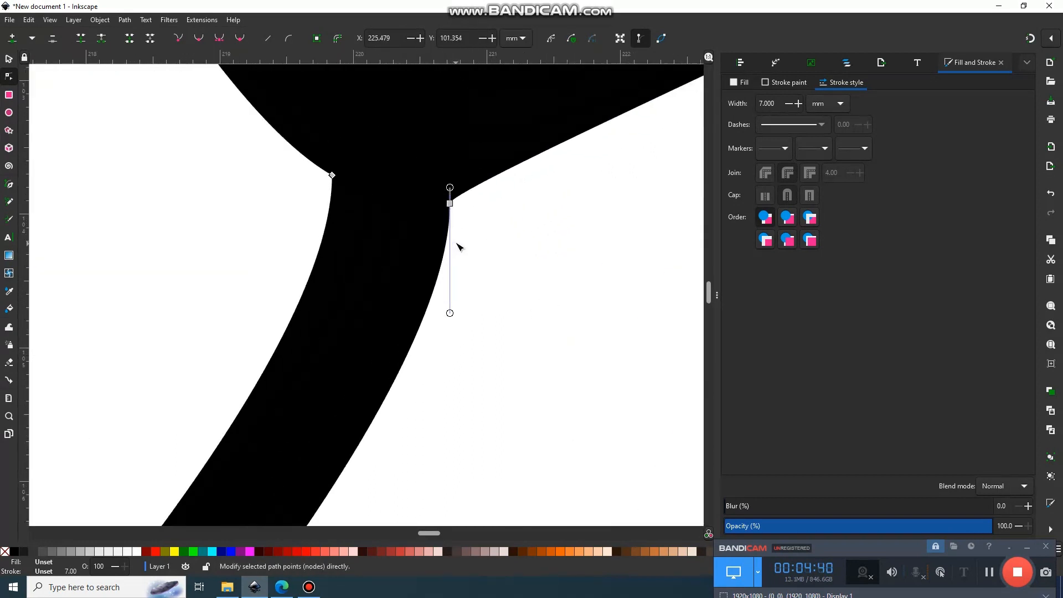
pyautogui.scroll(-4, 458, 241)
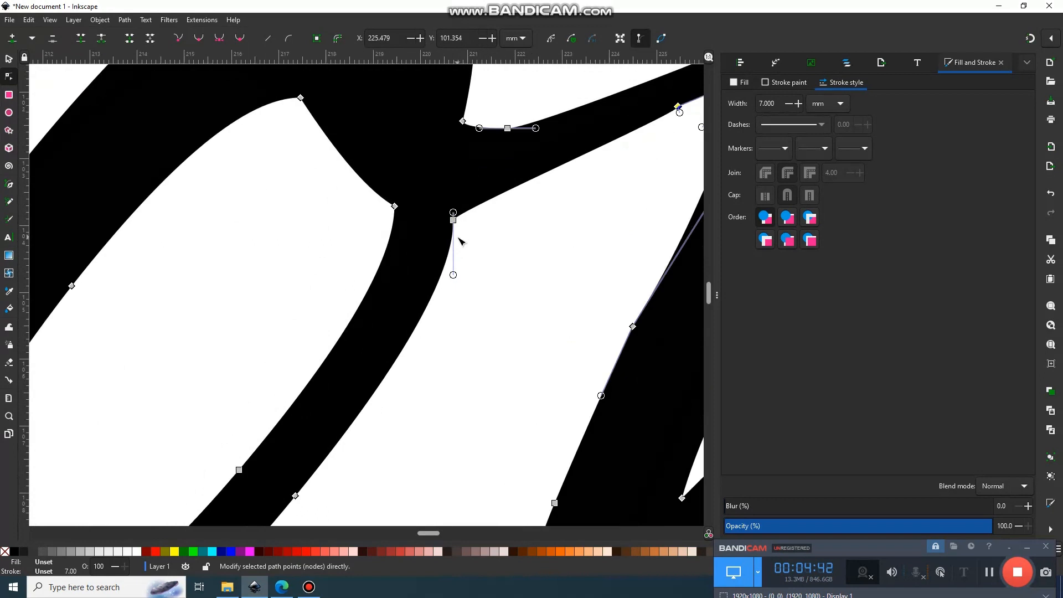
pyautogui.moveTo(629, 146); pyautogui.dragTo(635, 162)
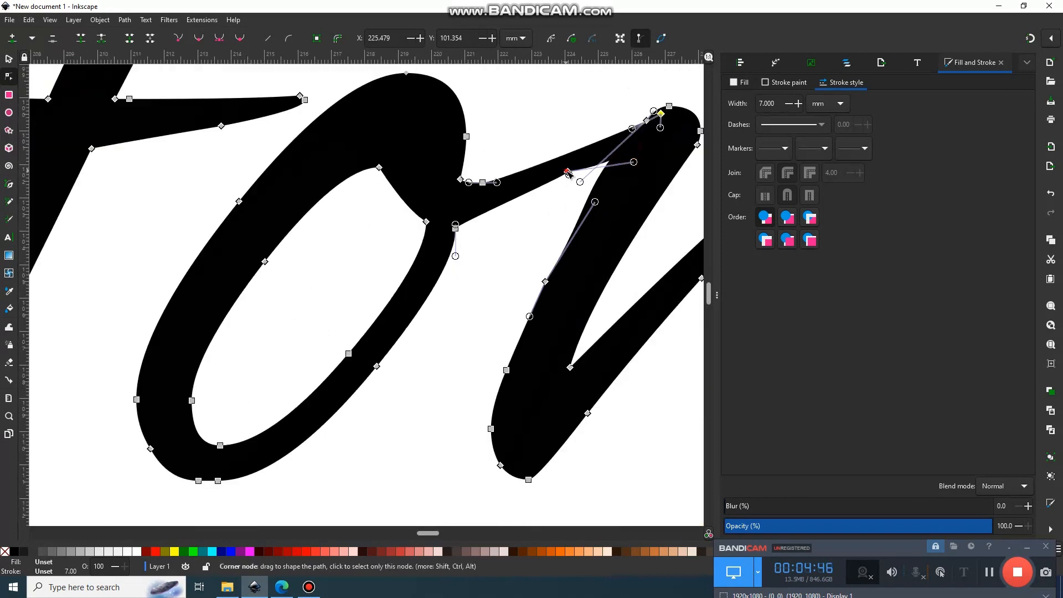
pyautogui.click(567, 172)
pyautogui.press('Delete')
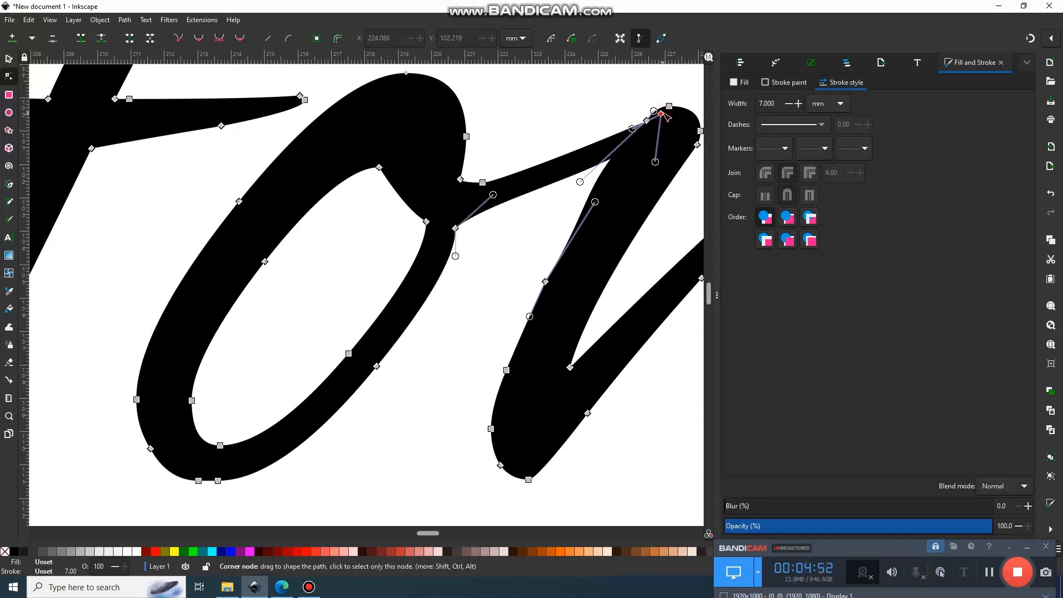
# Nudge the connector's end node at the top of the "n" slightly up and lower its corner node on the "o" about 0.4 mm.
pyautogui.moveTo(663, 115); pyautogui.dragTo(666, 112)
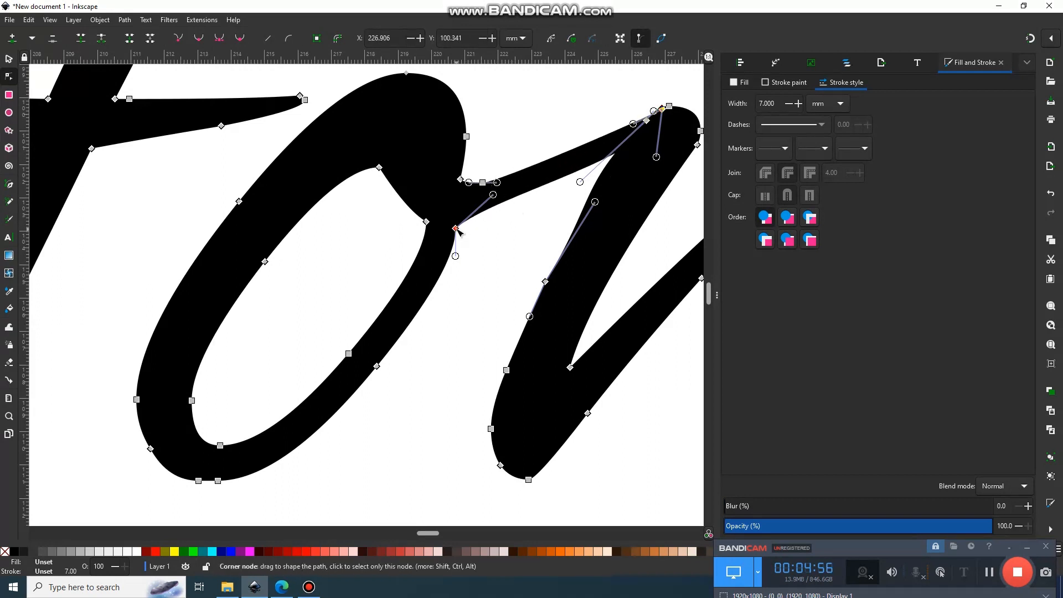
pyautogui.moveTo(456, 229); pyautogui.dragTo(452, 243)
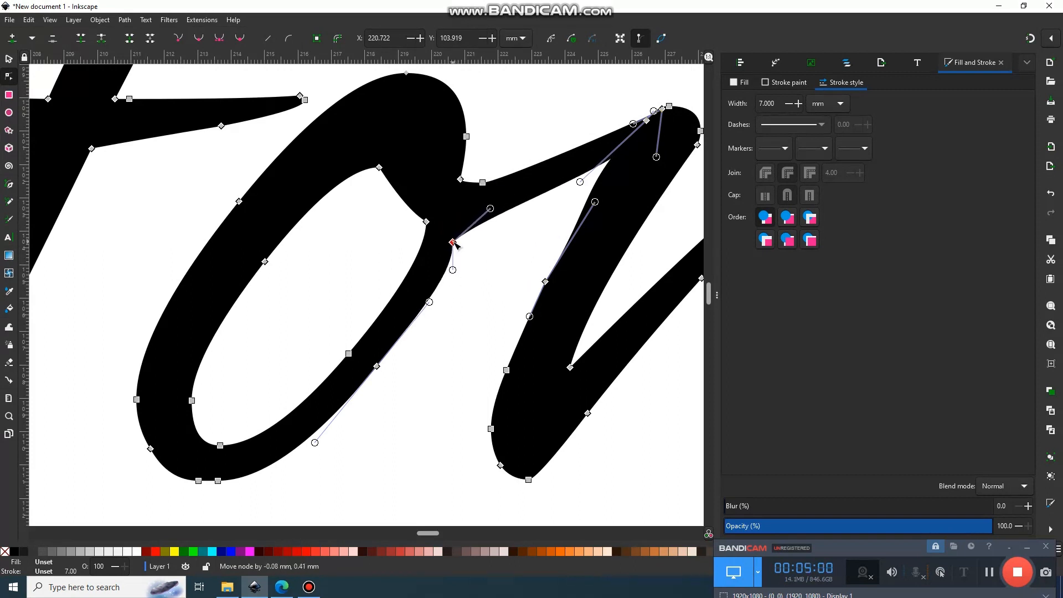
pyautogui.click(491, 263)
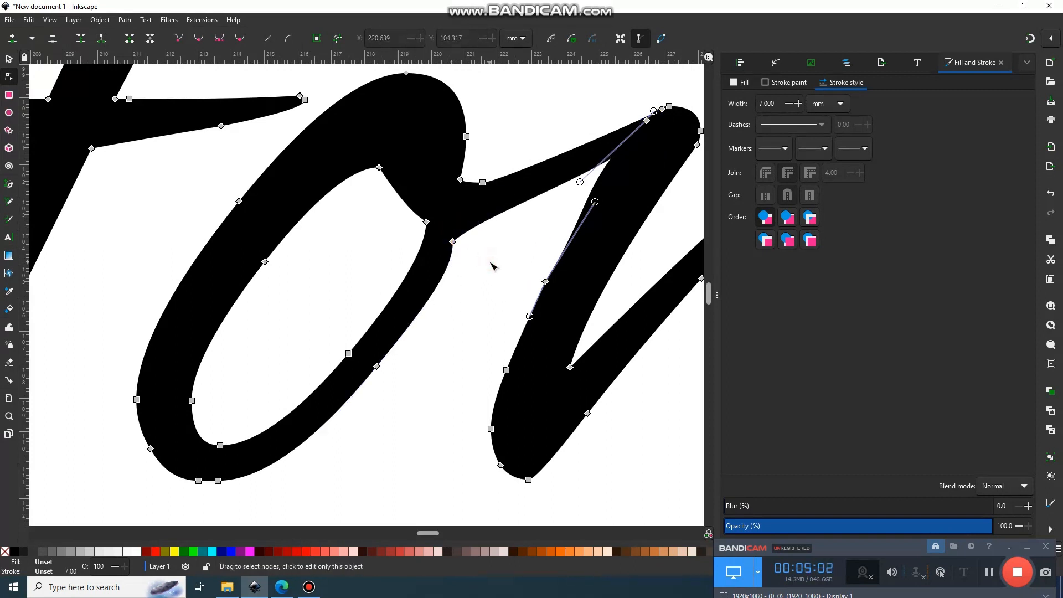
pyautogui.click(9, 59)
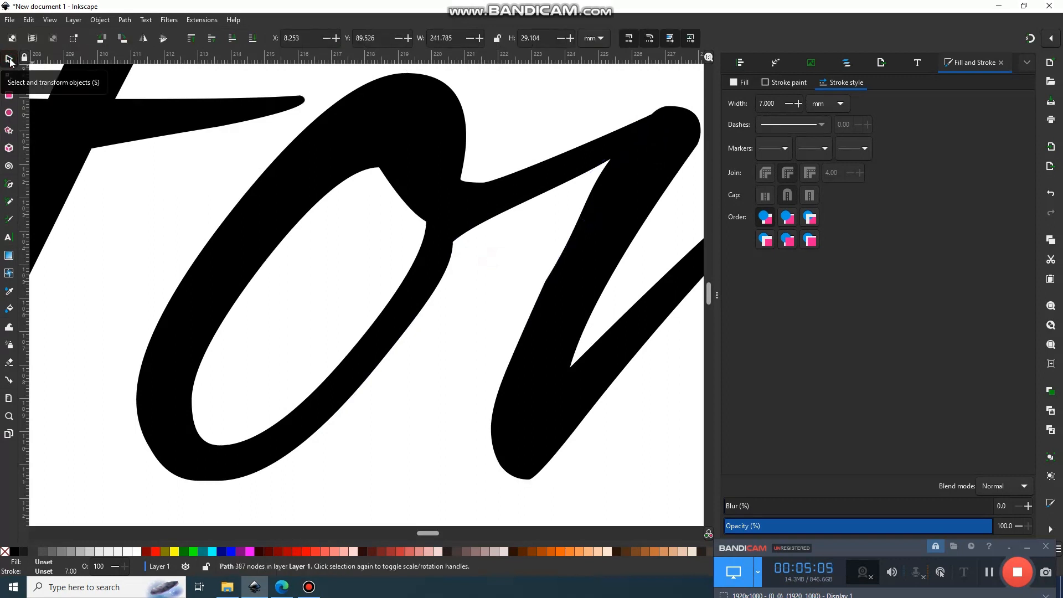
pyautogui.press('5')
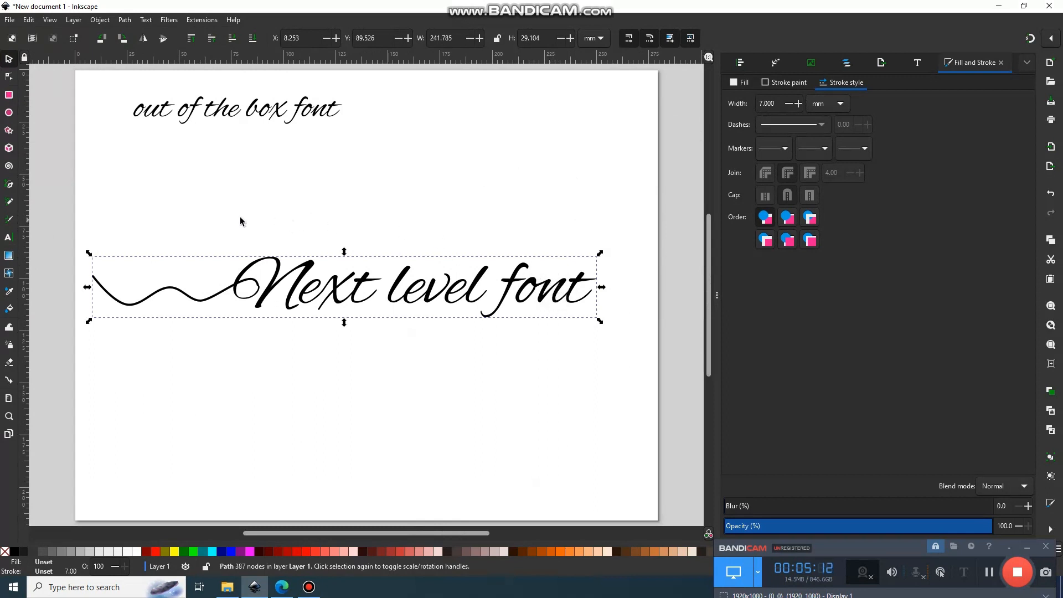
# Draw a four-node zigzag path about 40 mm wide from the tail of the "t" in "font" to beyond the page's right edge.
pyautogui.click(10, 185)
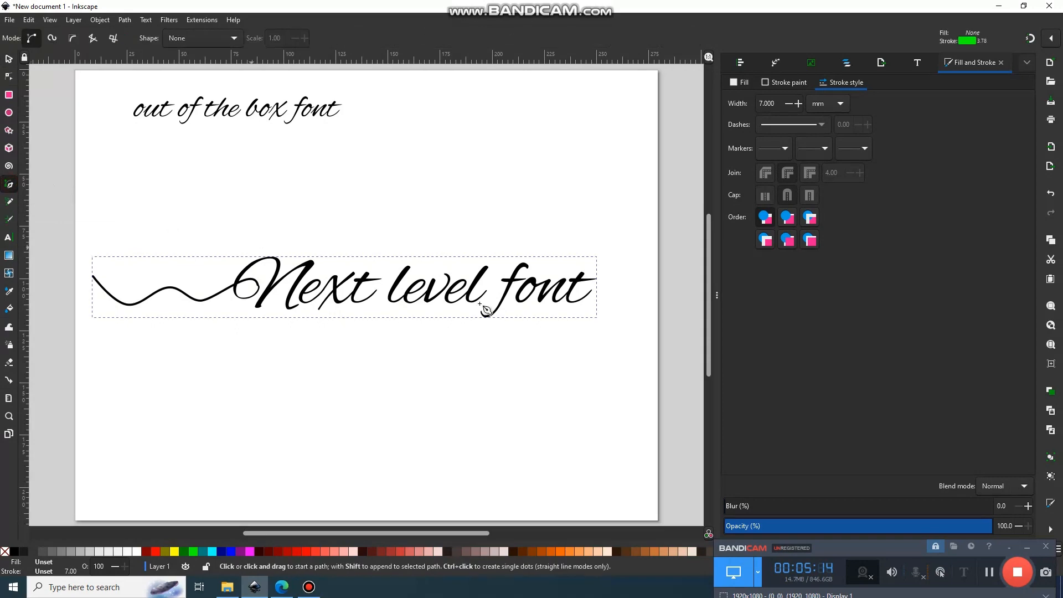
pyautogui.scroll(3, 593, 316)
pyautogui.scroll(3, 595, 316)
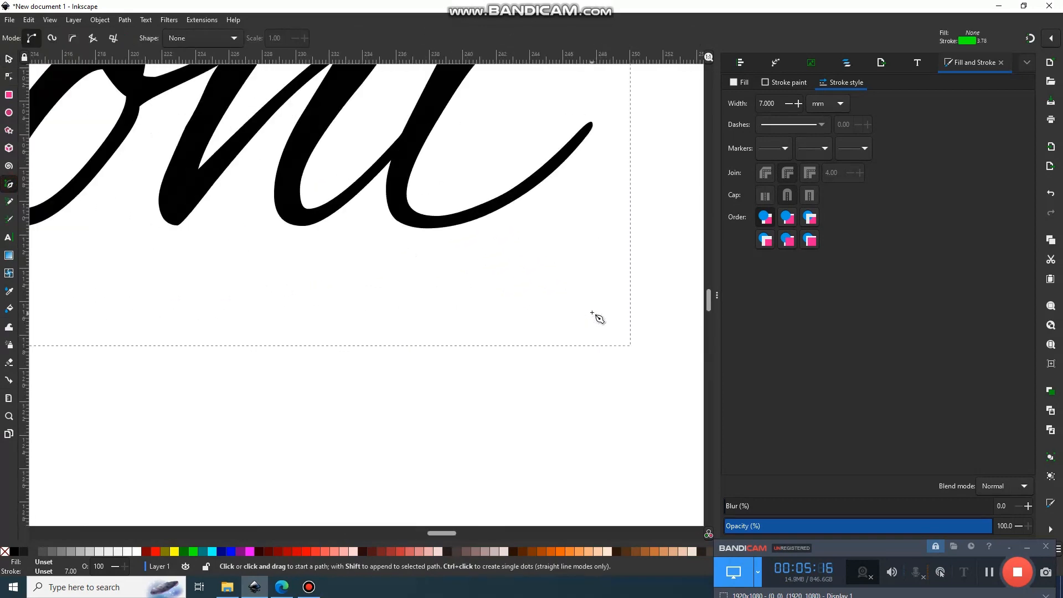
pyautogui.click(589, 126)
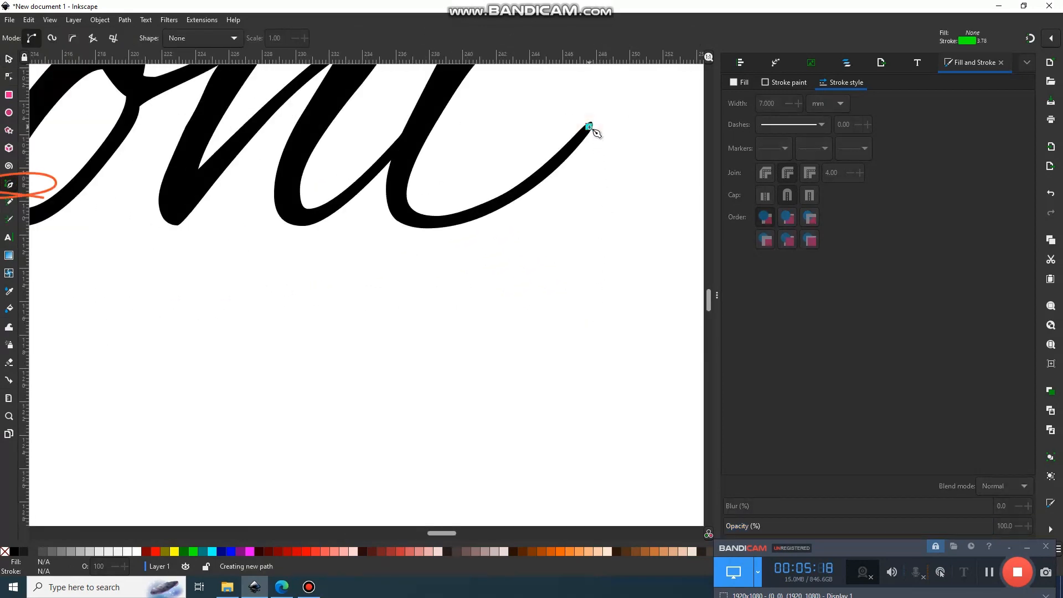
pyautogui.scroll(-5, 591, 128)
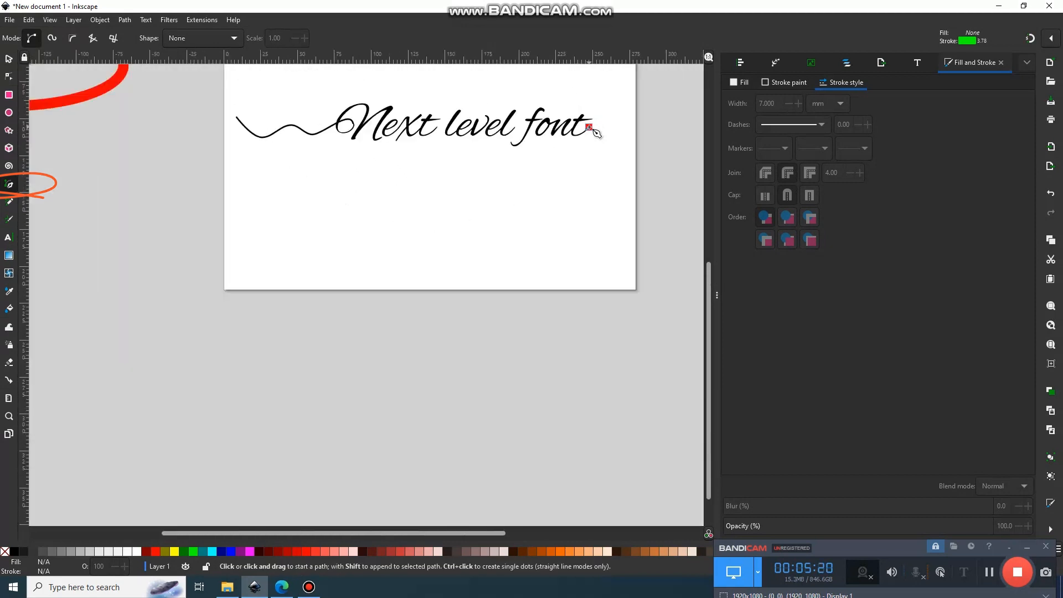
pyautogui.click(589, 127)
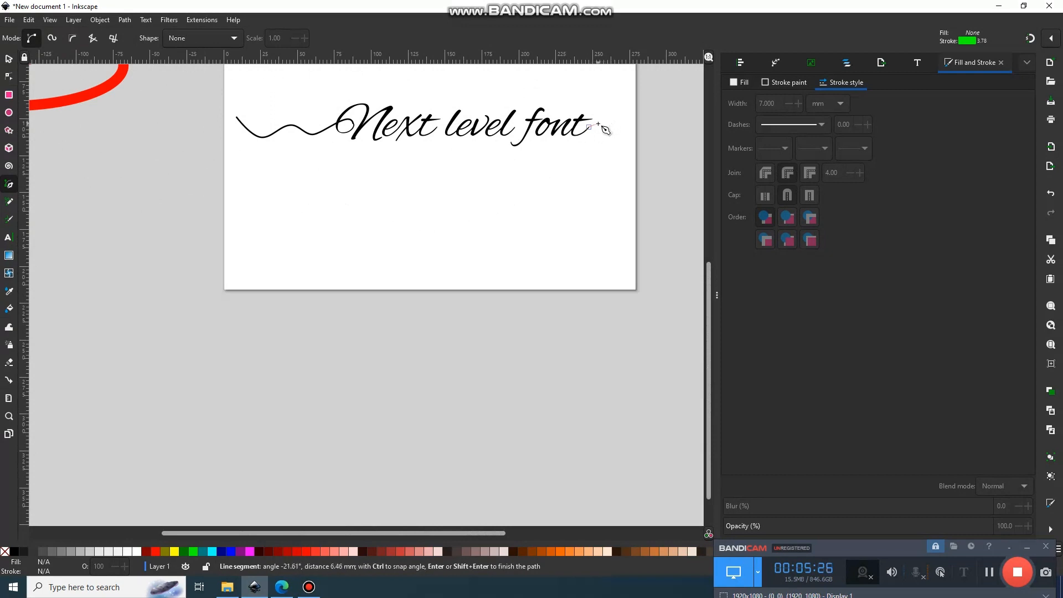
pyautogui.click(612, 131)
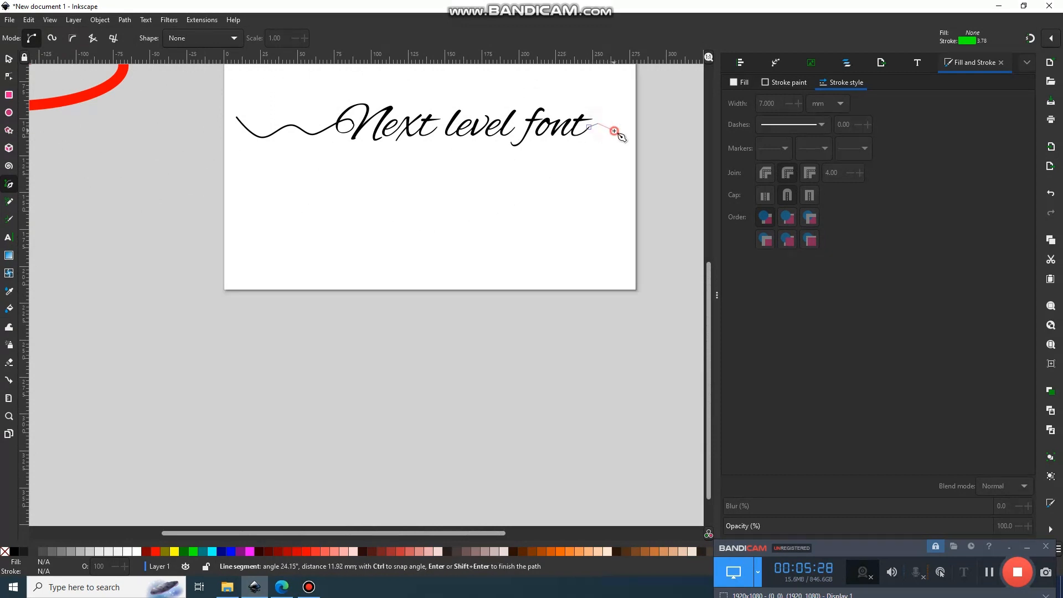
pyautogui.click(647, 115)
pyautogui.press('Return')
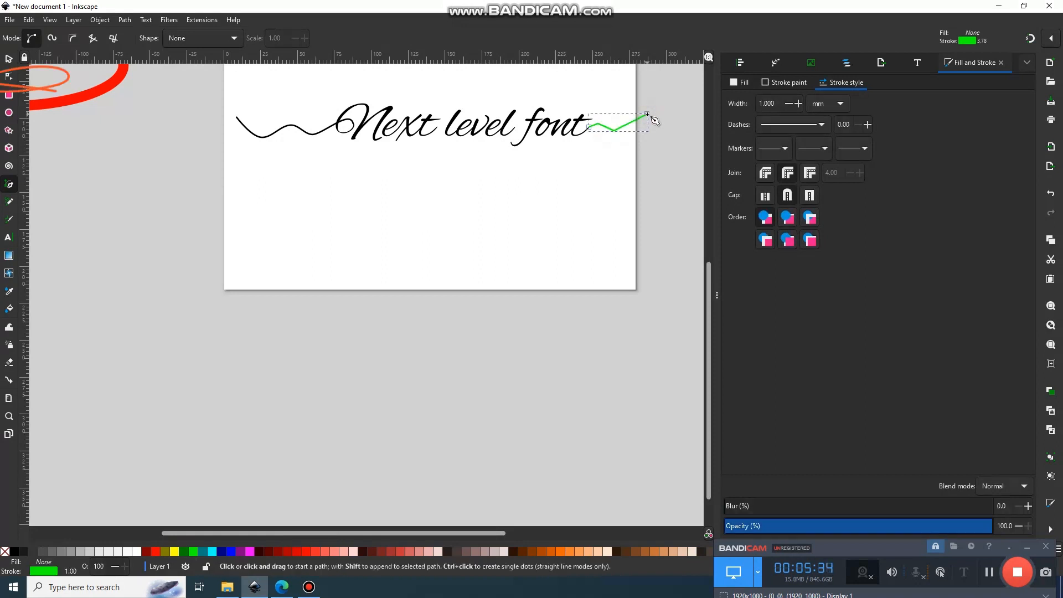
# Make all four nodes of the green zigzag path auto-smooth so it forms a wavy flourish.
pyautogui.click(9, 76)
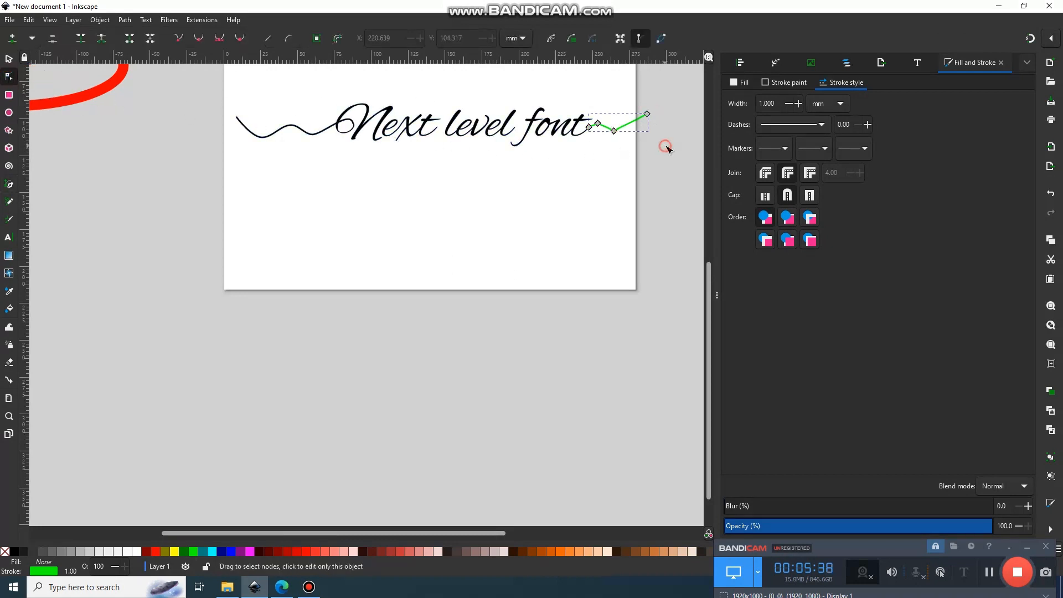
pyautogui.moveTo(666, 147); pyautogui.dragTo(576, 105)
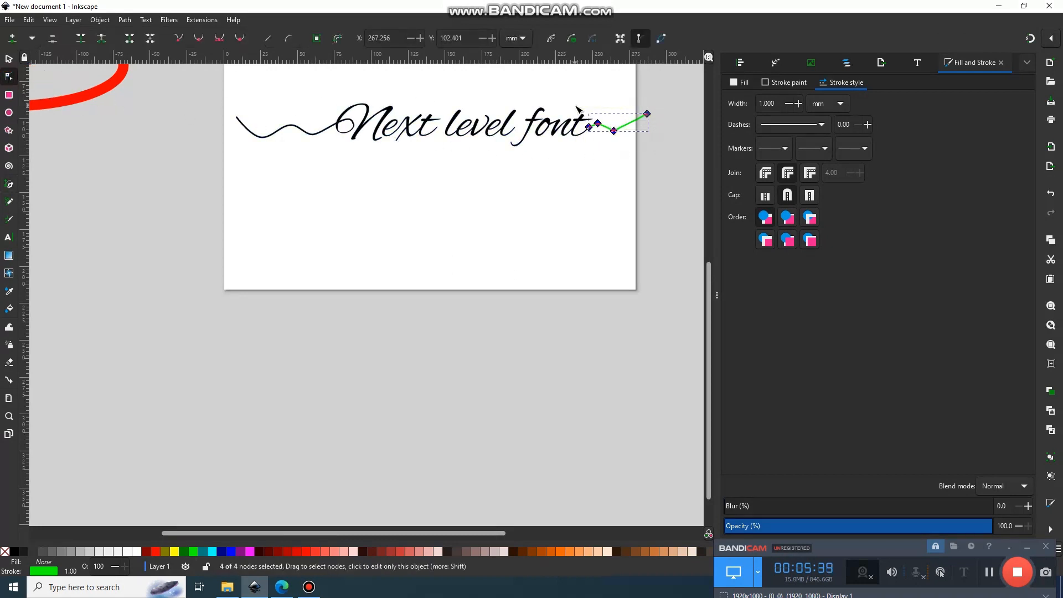
pyautogui.click(240, 39)
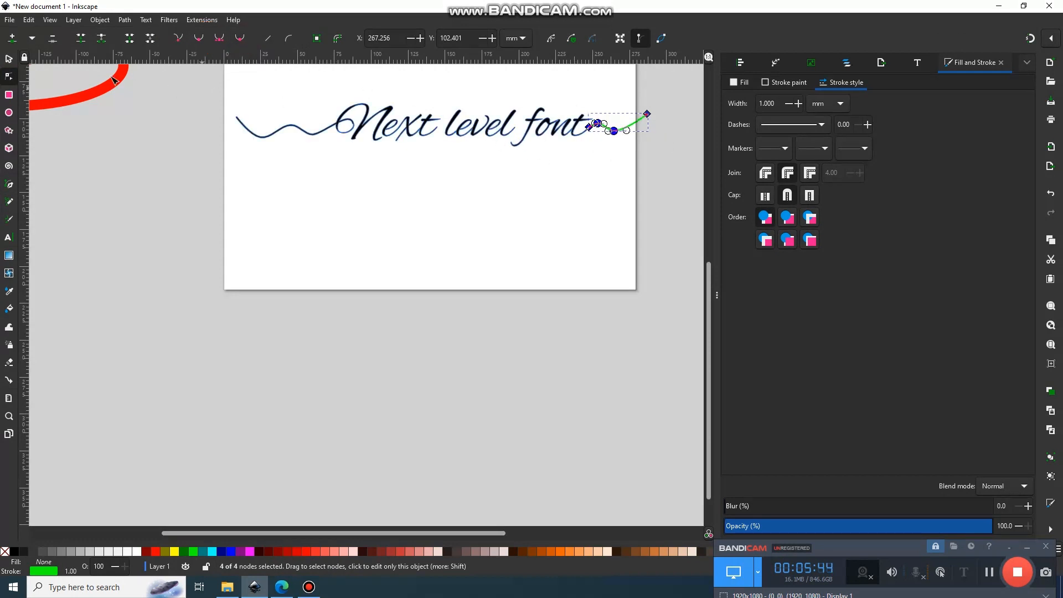
# Convert the green end flourish's stroke to a path and union it with the "Next level font" lettering.
pyautogui.click(10, 62)
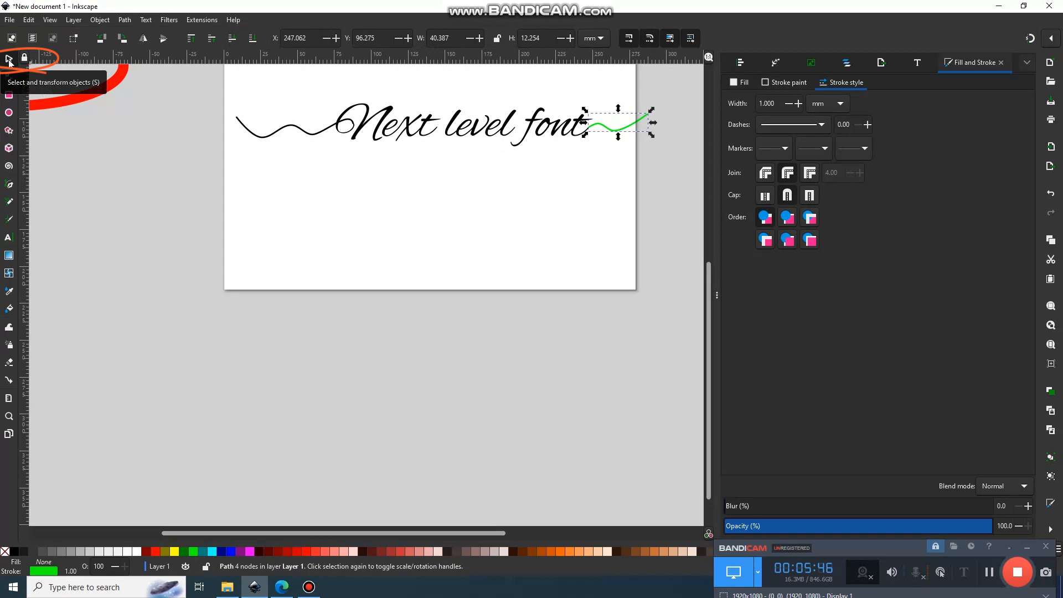
pyautogui.click(125, 20)
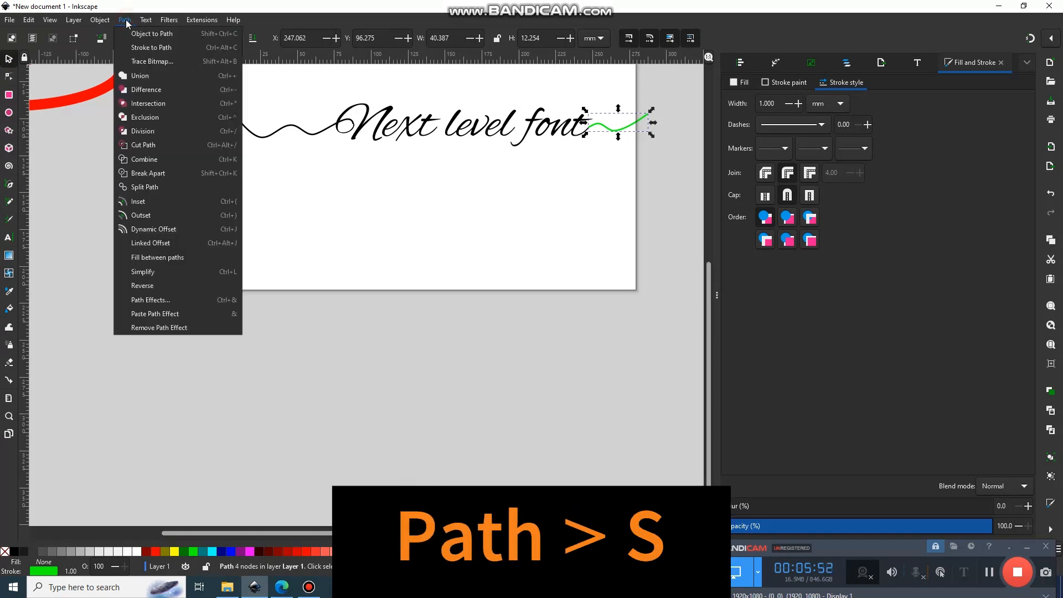
pyautogui.click(141, 48)
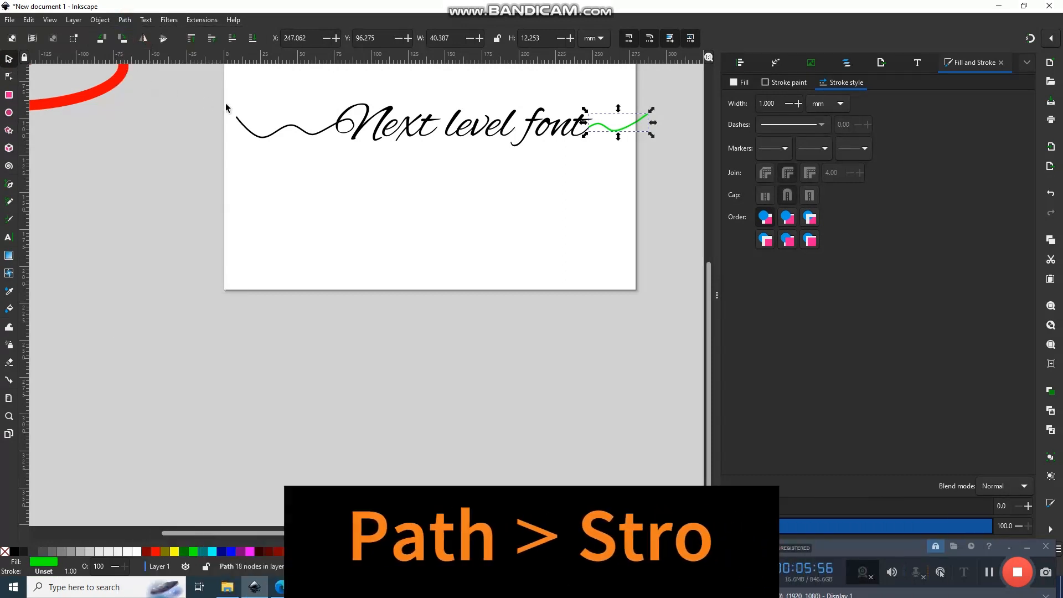
pyautogui.keyDown('shift'); pyautogui.click(429, 136); pyautogui.keyUp('shift')
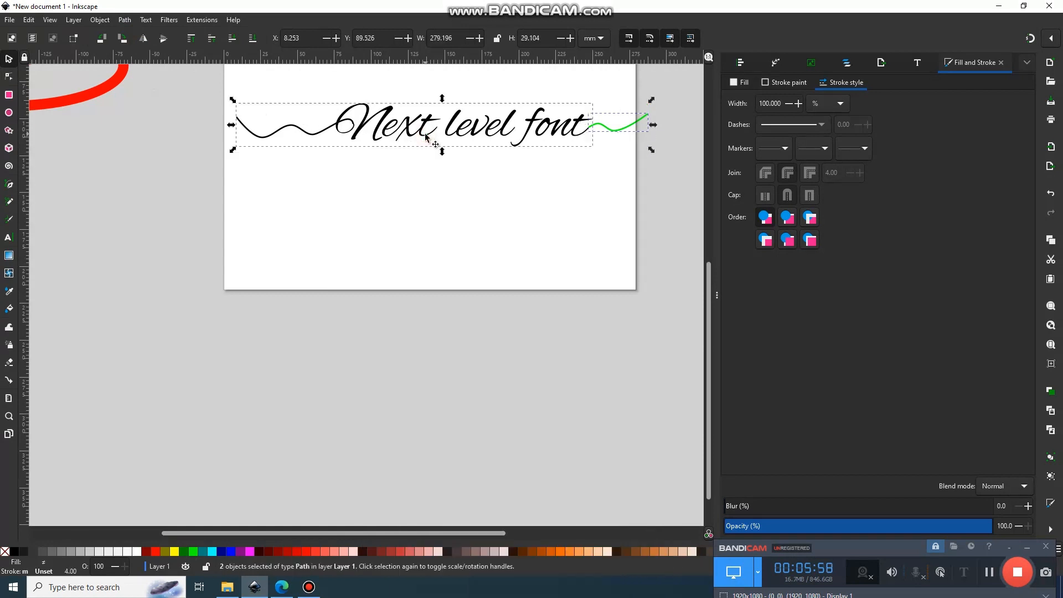
pyautogui.click(123, 20)
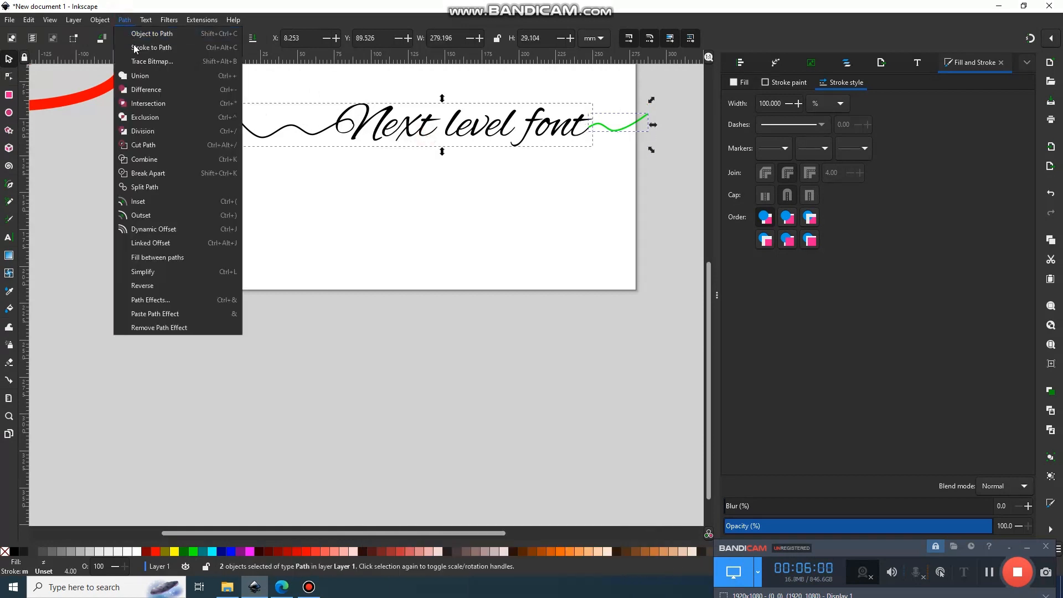
pyautogui.click(144, 79)
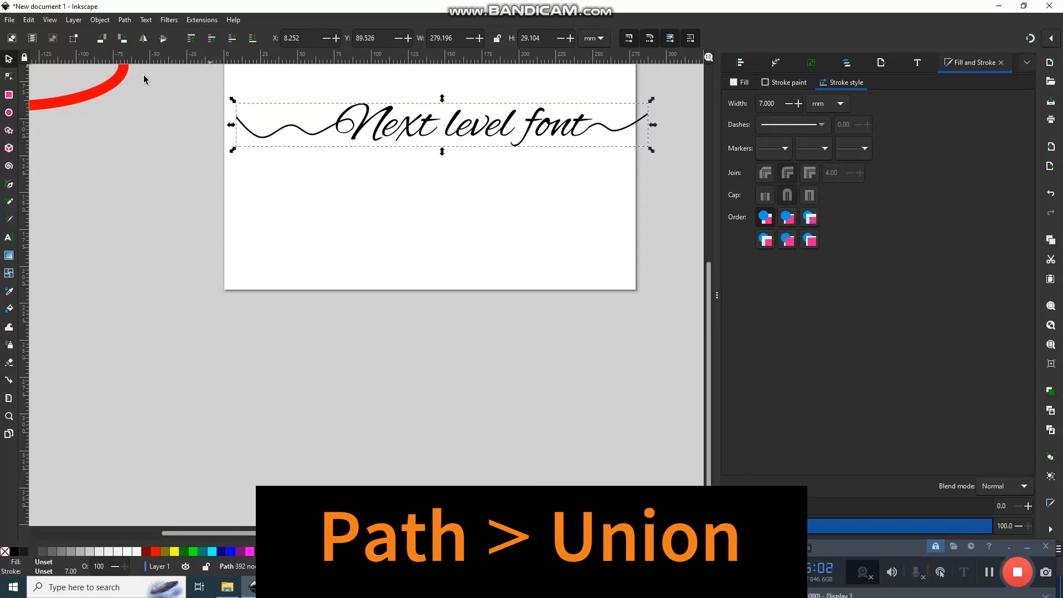
# Delete the nodes at the junction between the tail of the "t" in "font" and the end flourish to smooth the join.
pyautogui.scroll(2, 594, 165)
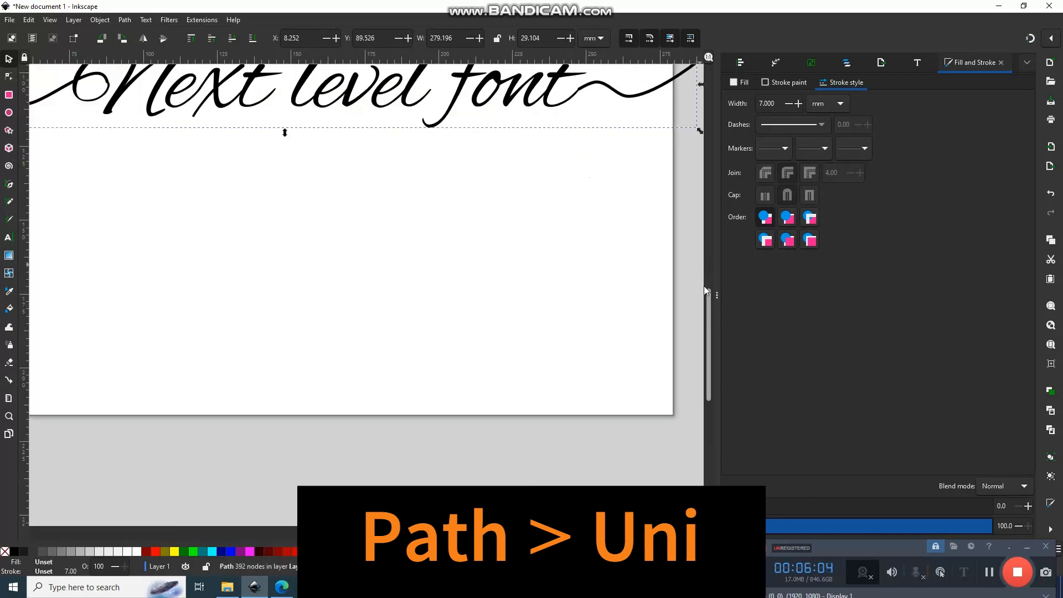
pyautogui.scroll(5, 700, 279)
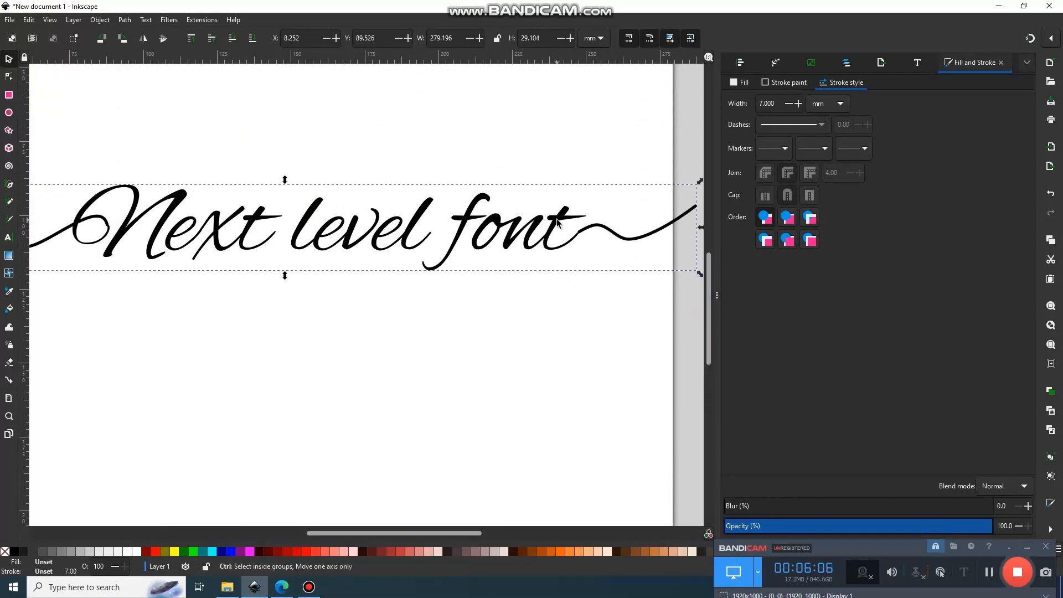
pyautogui.scroll(3, 575, 220)
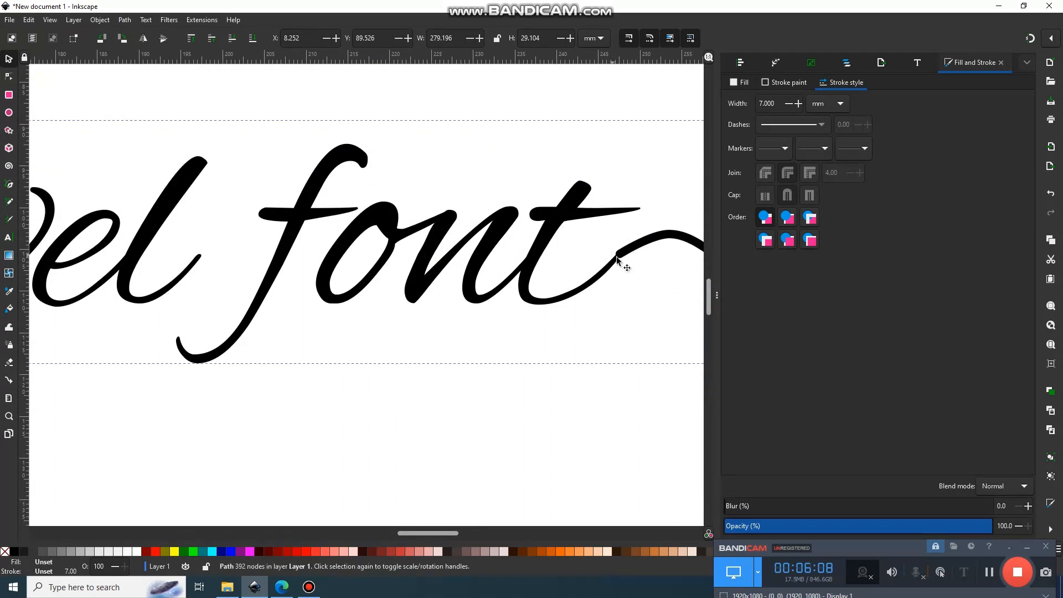
pyautogui.click(10, 76)
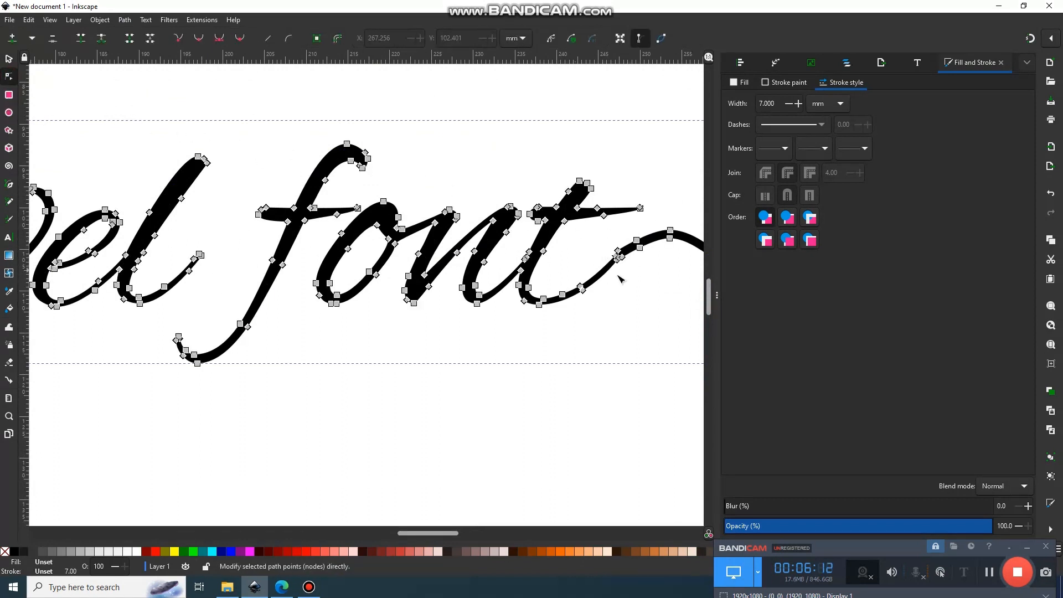
pyautogui.scroll(2, 621, 272)
pyautogui.moveTo(576, 206); pyautogui.dragTo(626, 259)
pyautogui.press('Delete')
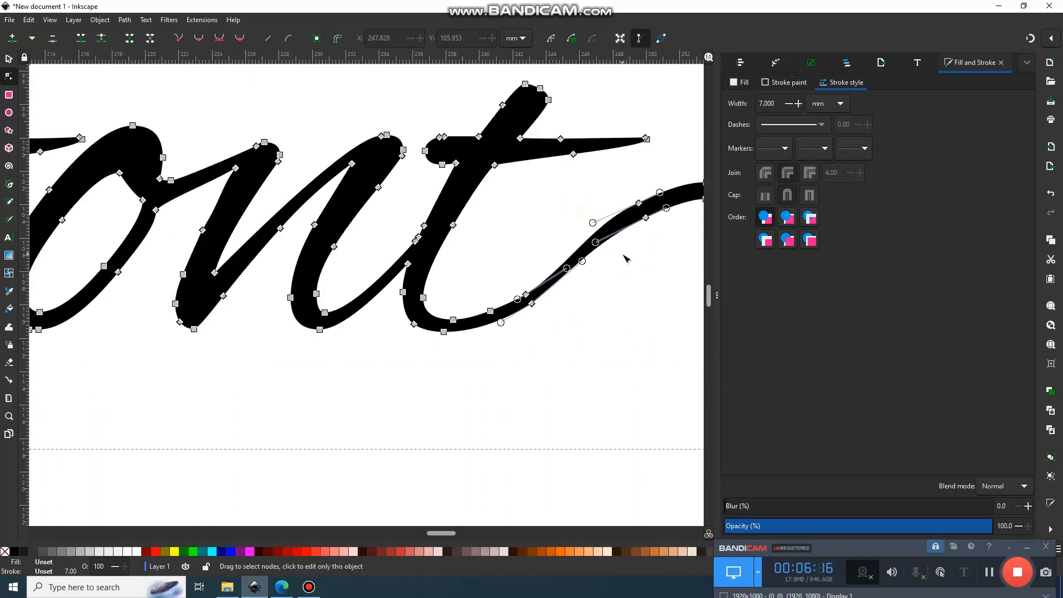
pyautogui.click(626, 258)
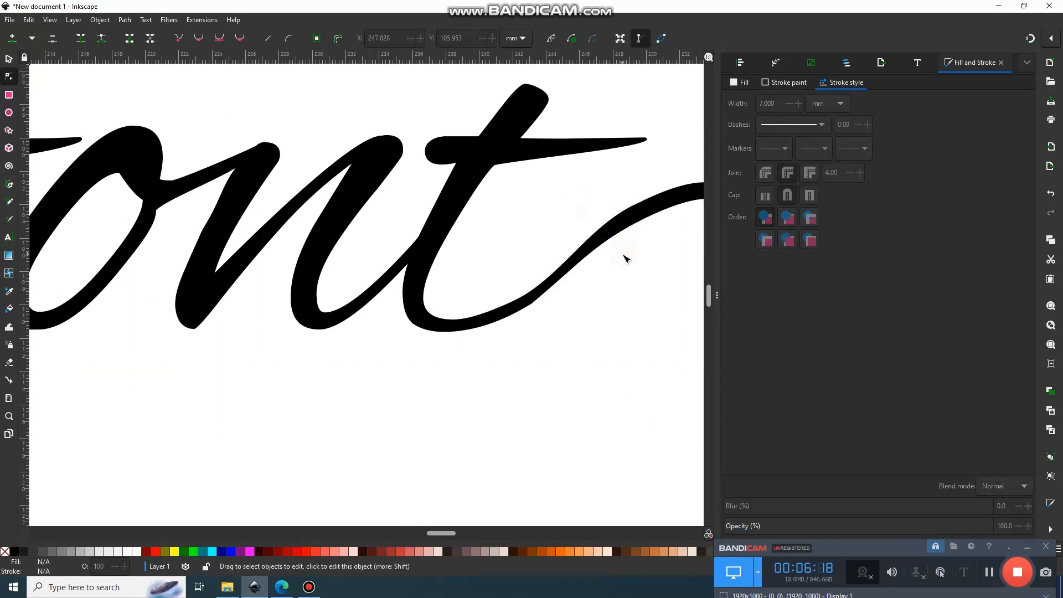
pyautogui.click(10, 61)
pyautogui.press('5')
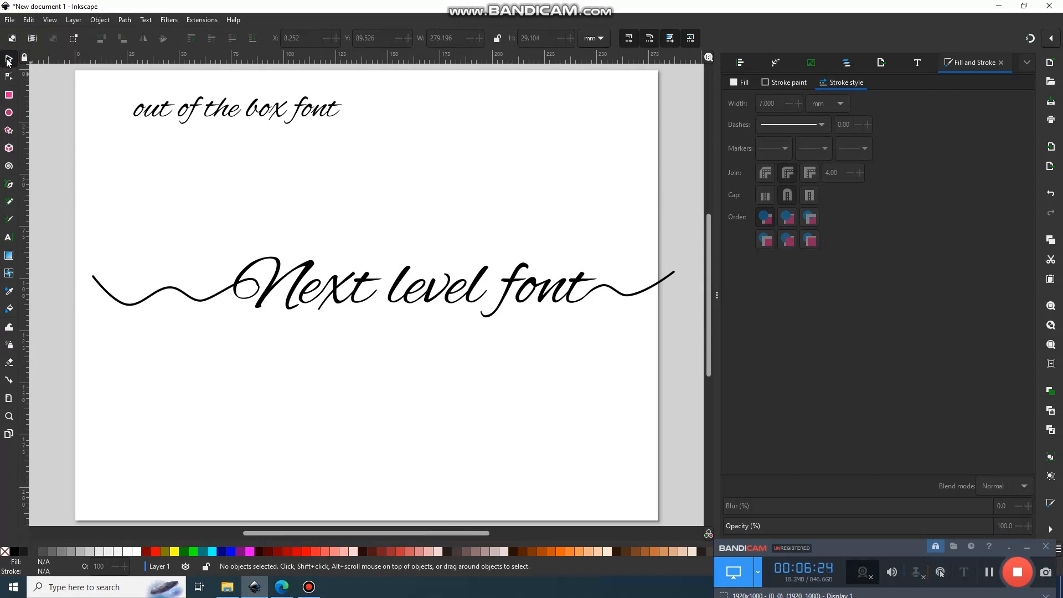
# Delete the nodes at the bump where the left flourish meets the loop of the "N" to smooth the join.
pyautogui.click(266, 294)
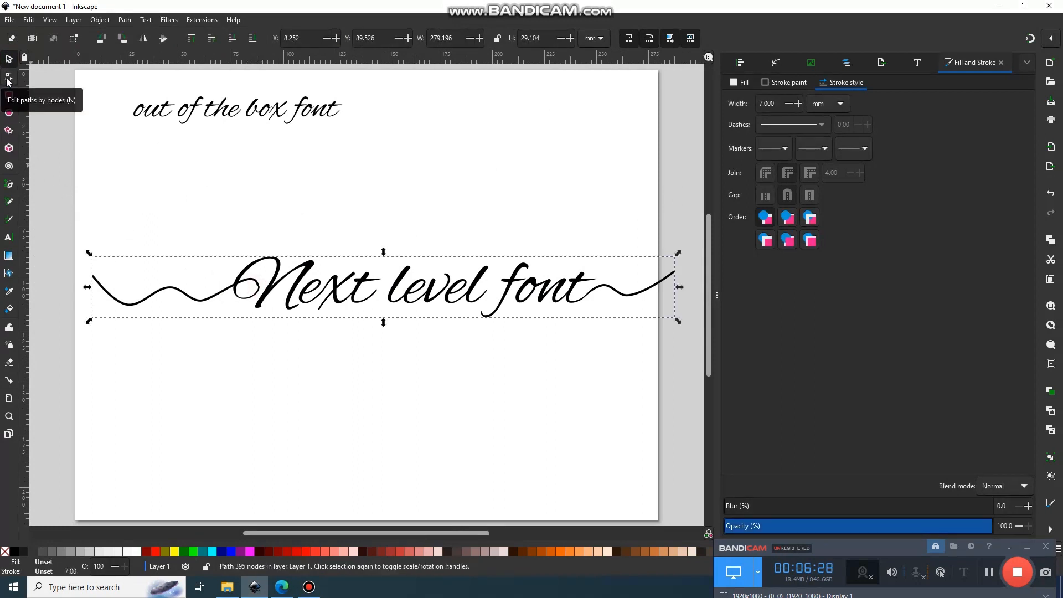
pyautogui.keyDown('ctrl'); pyautogui.scroll(5, 373, 360); pyautogui.keyUp('ctrl')
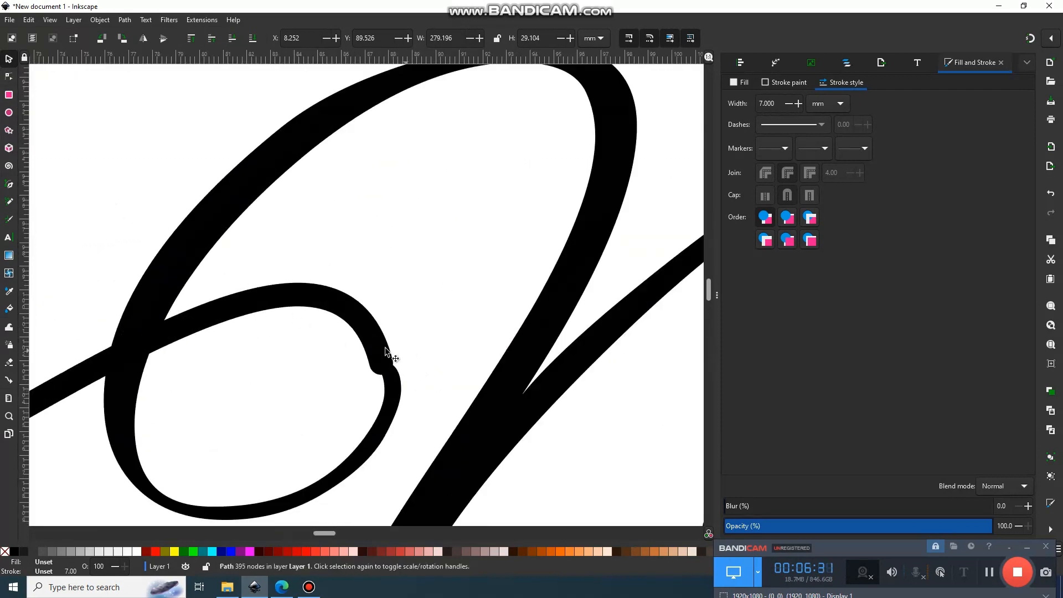
pyautogui.click(9, 77)
pyautogui.moveTo(348, 349); pyautogui.dragTo(416, 401)
pyautogui.press('Delete')
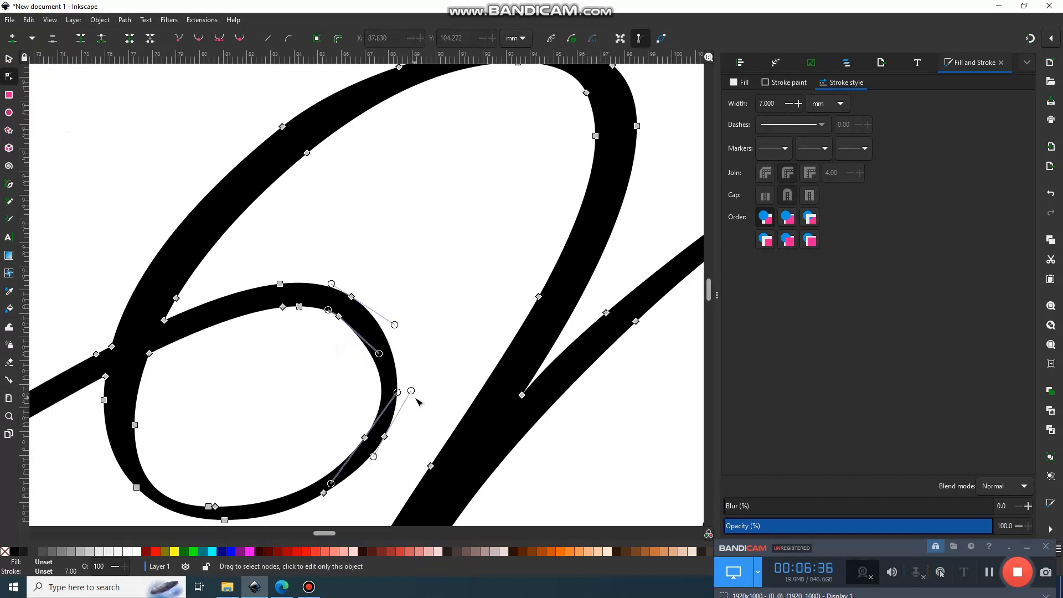
# Move the "Next level font" lettering so its flourishes span the page from side edge to side edge.
pyautogui.click(8, 58)
pyautogui.press('5')
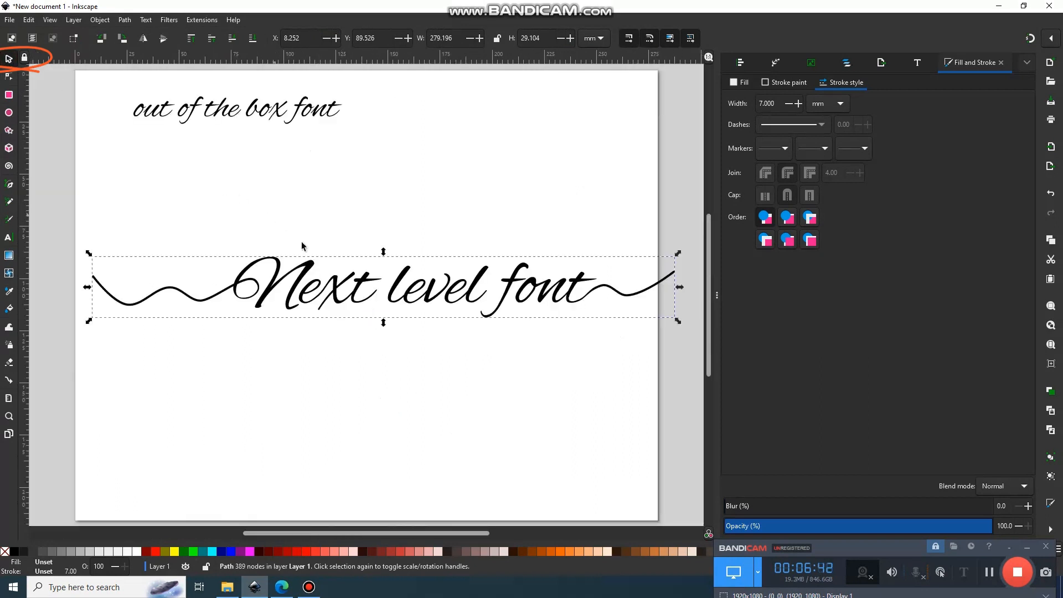
pyautogui.moveTo(336, 292); pyautogui.dragTo(315, 297)
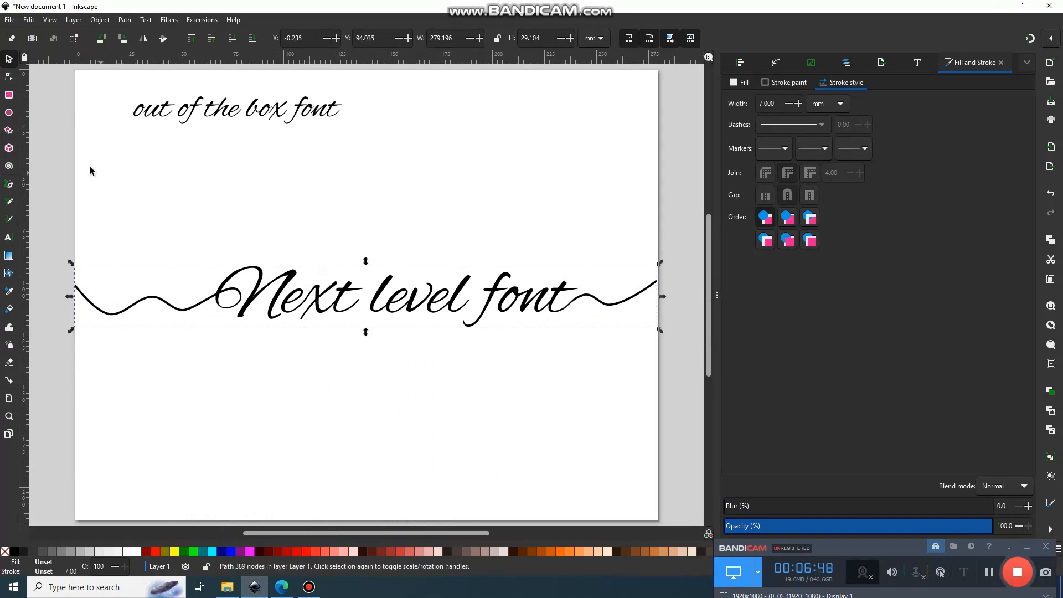
# Duplicate the "Next level font" lettering in place and fill the copy with bright green.
pyautogui.rightClick(267, 295)
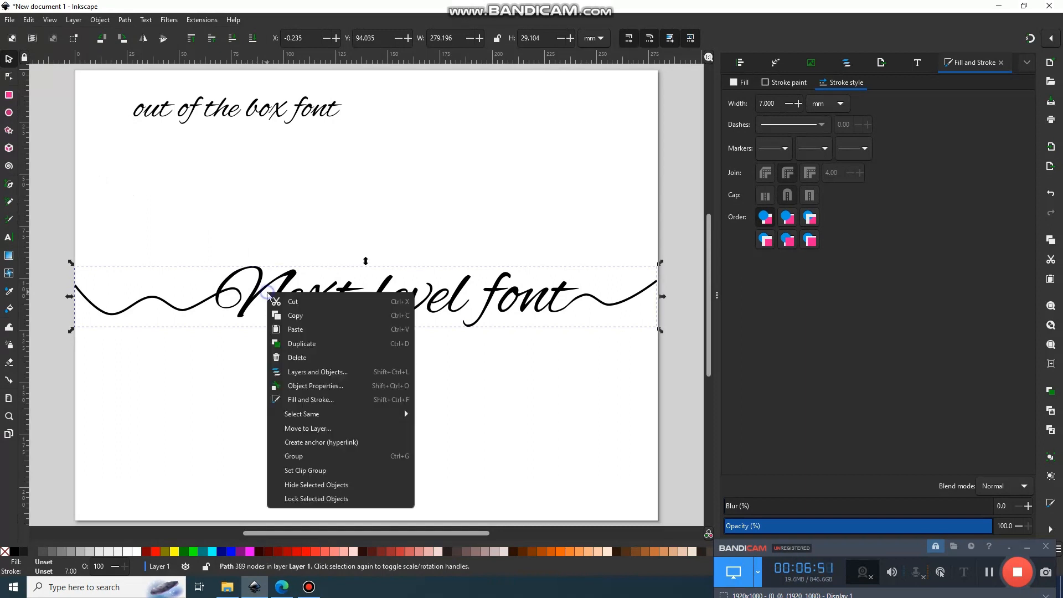
pyautogui.click(302, 344)
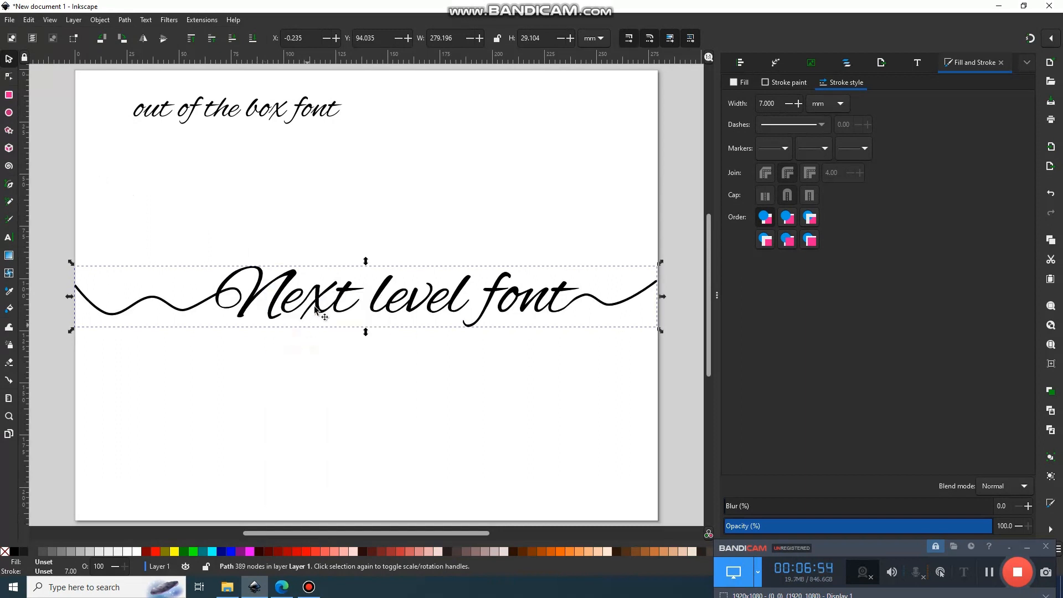
pyautogui.moveTo(316, 305); pyautogui.dragTo(311, 394)
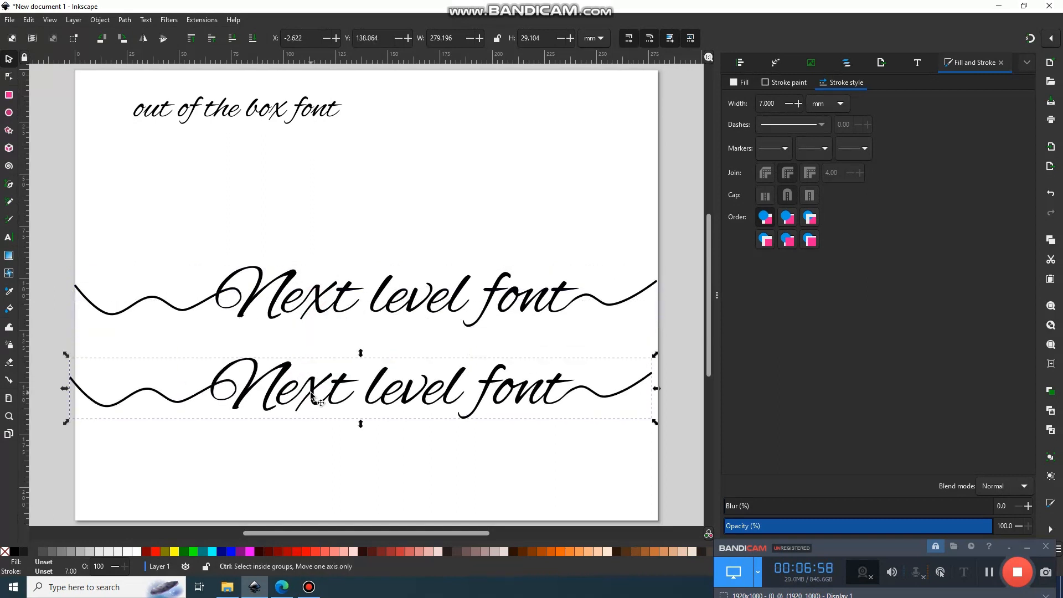
pyautogui.hotkey('ctrl', 'z')
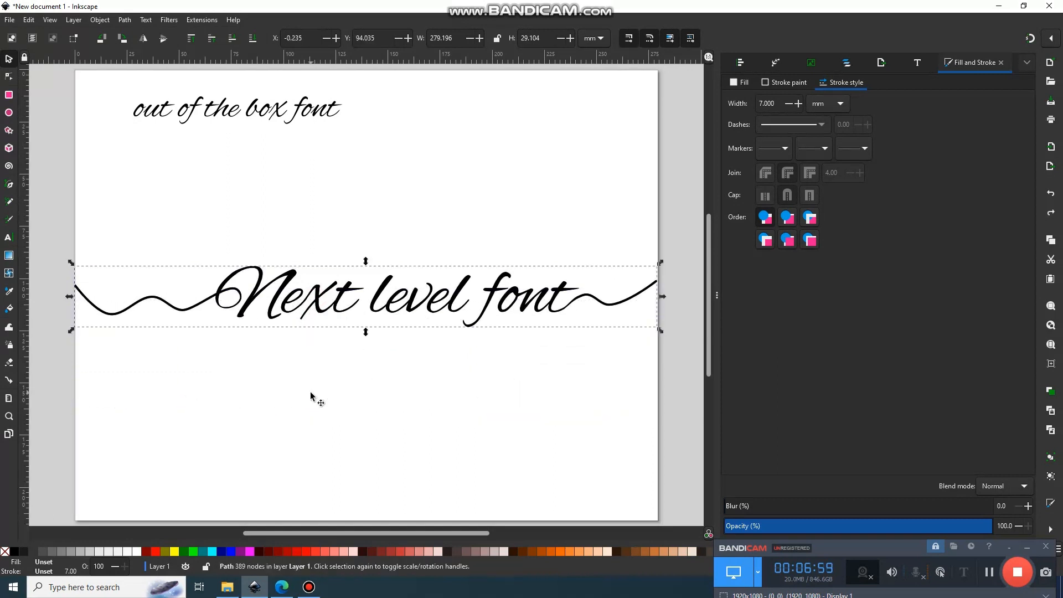
pyautogui.click(194, 551)
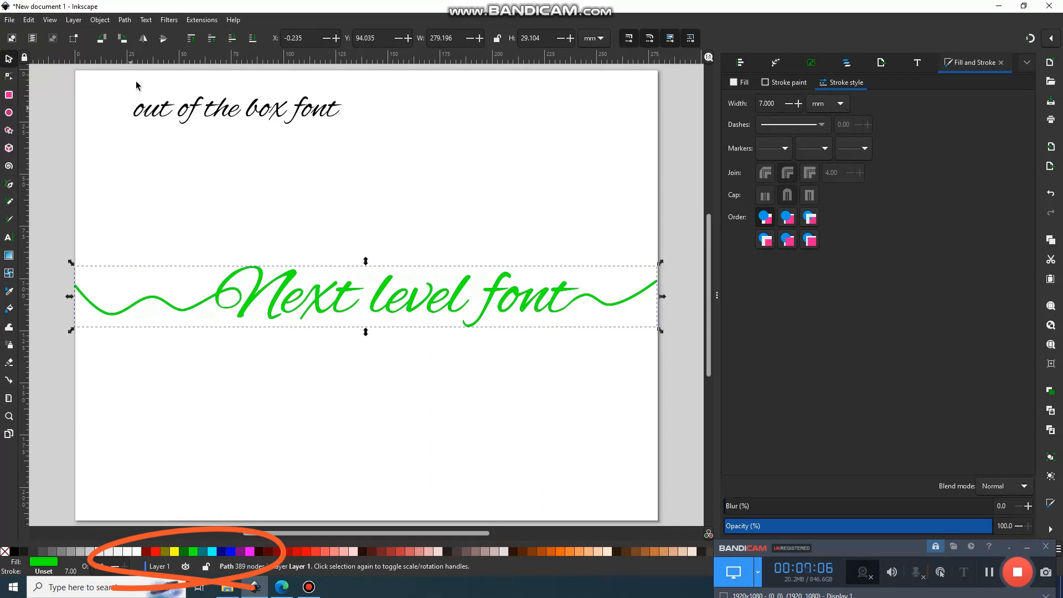
# Apply a dynamic offset to the green copy and expand it outward by about 3.5 mm into a thick backing shape.
pyautogui.click(125, 20)
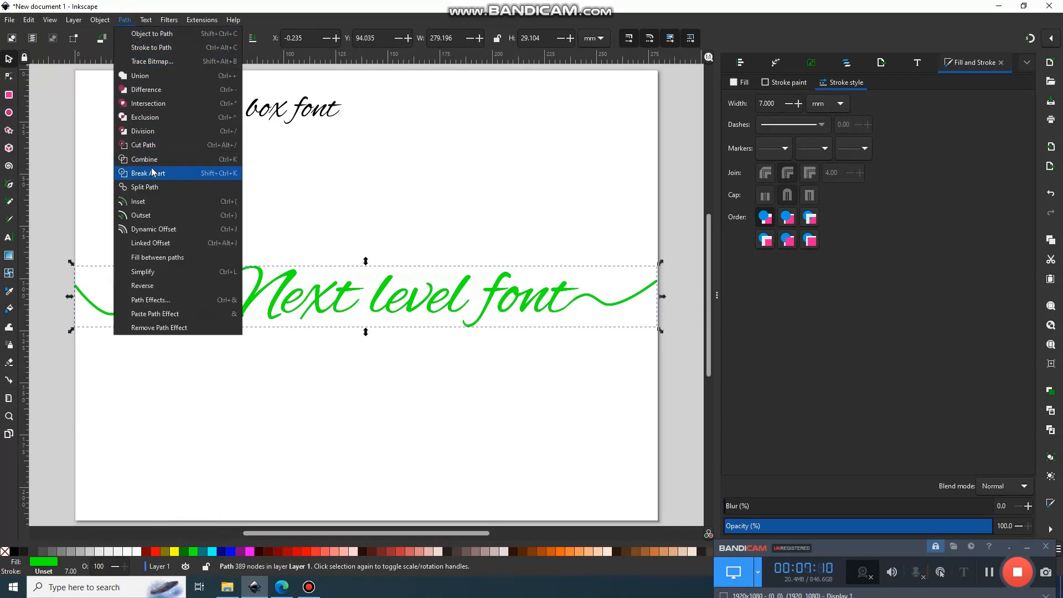
pyautogui.click(155, 230)
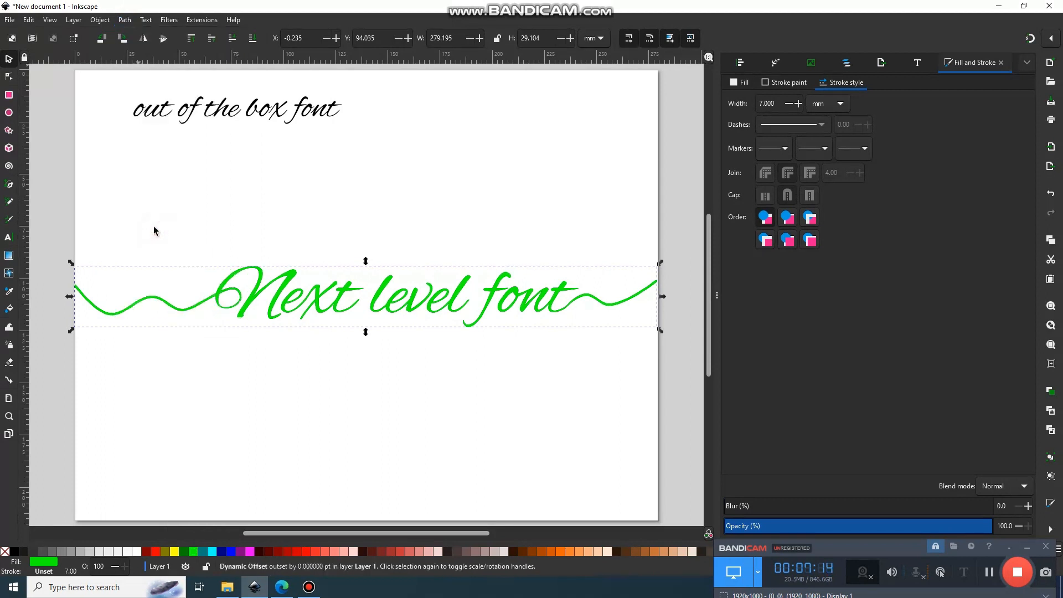
pyautogui.click(9, 76)
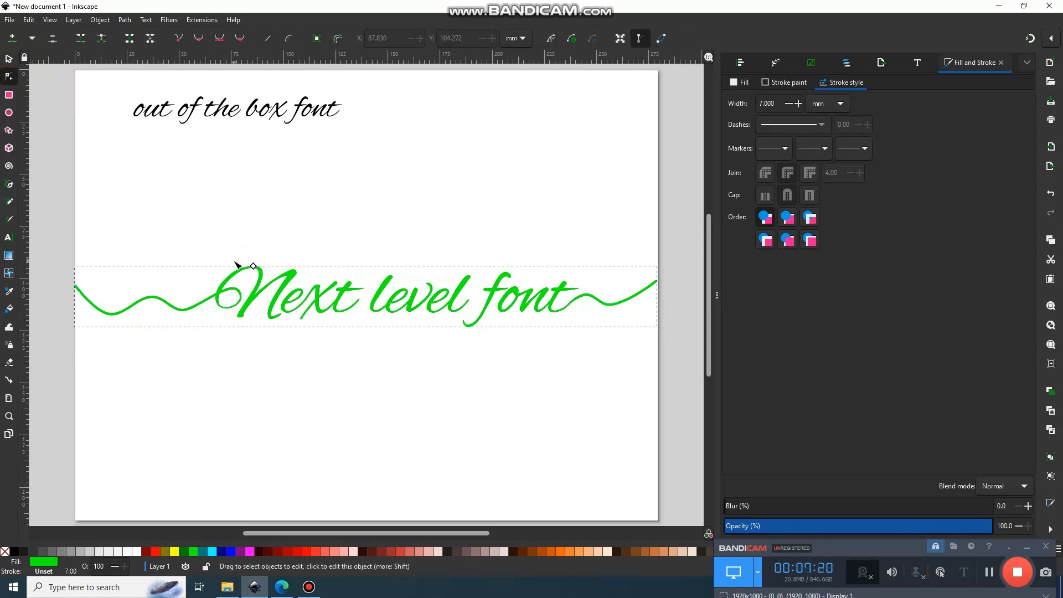
pyautogui.scroll(5, 285, 267)
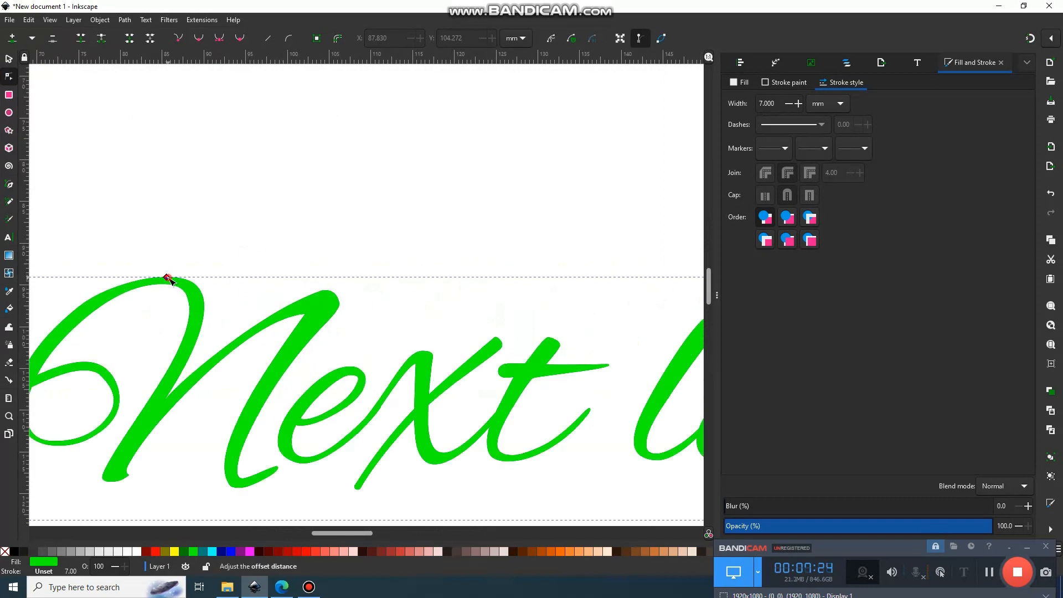
pyautogui.moveTo(169, 278); pyautogui.dragTo(186, 254)
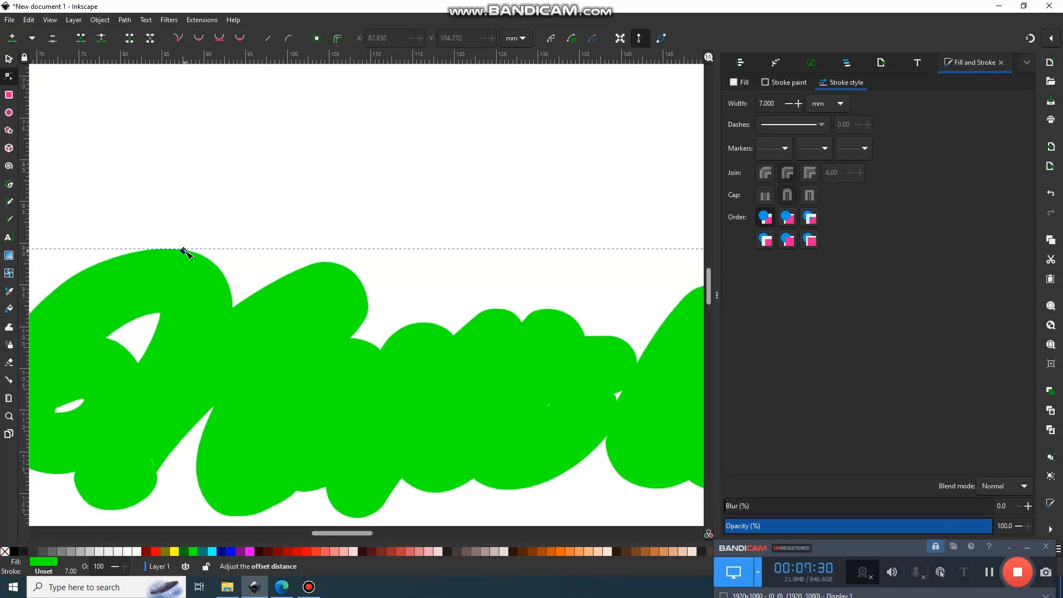
pyautogui.moveTo(186, 253); pyautogui.dragTo(187, 251)
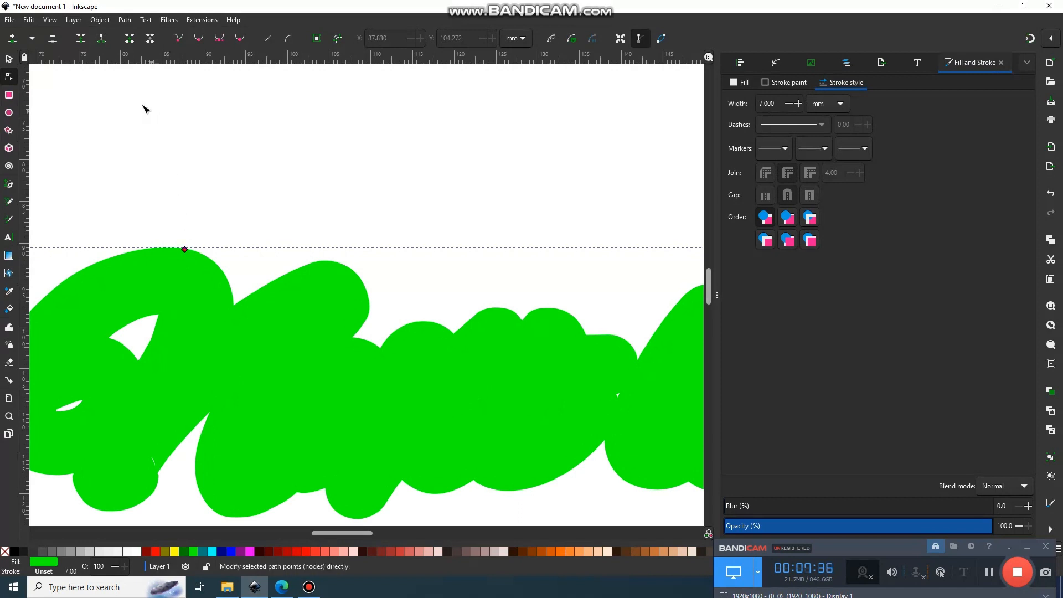
# Convert the green offset shape from an object to a path.
pyautogui.scroll(-4, 162, 156)
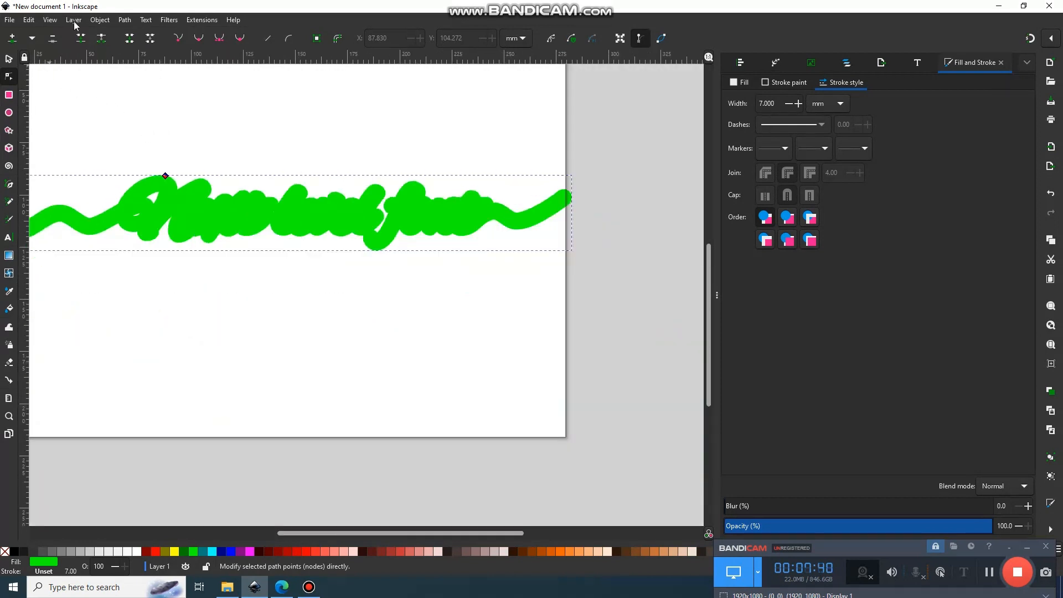
pyautogui.click(123, 21)
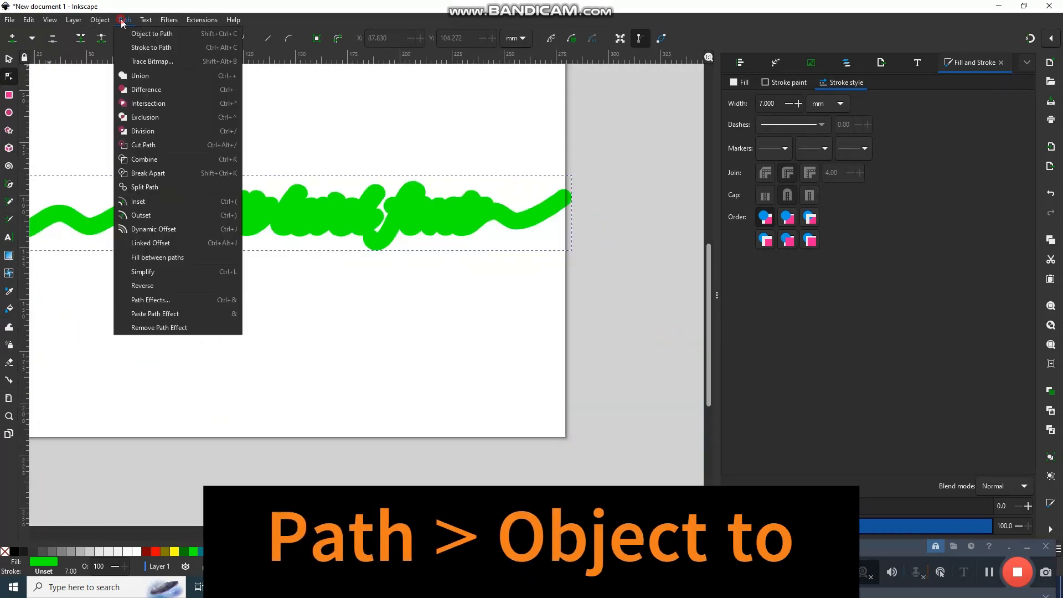
pyautogui.click(139, 34)
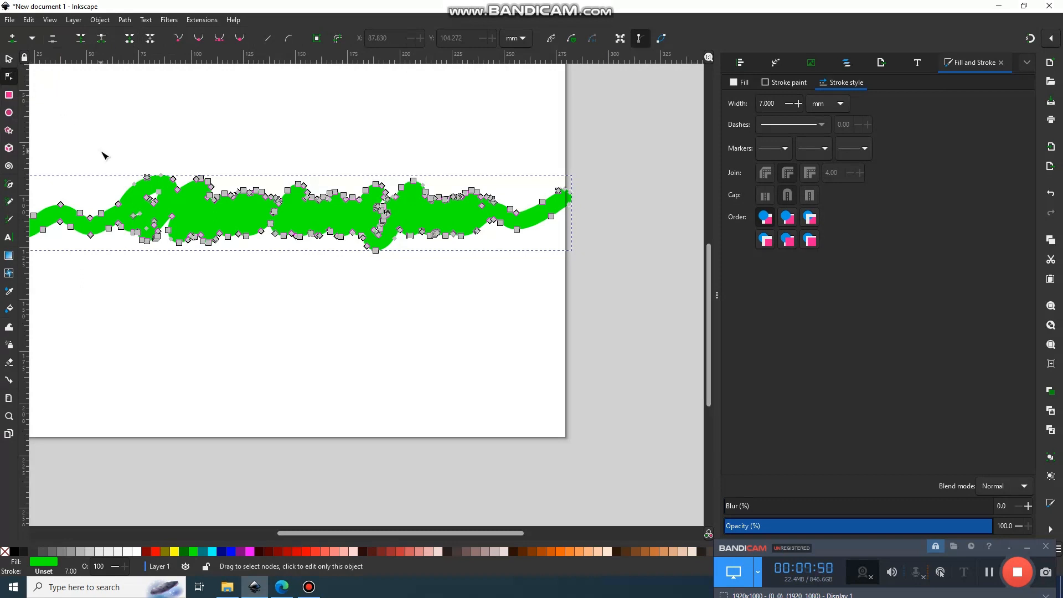
# Delete the nodes of the small holes inside the green shape around the "N" and between "Next" and "level".
pyautogui.scroll(2, 102, 155)
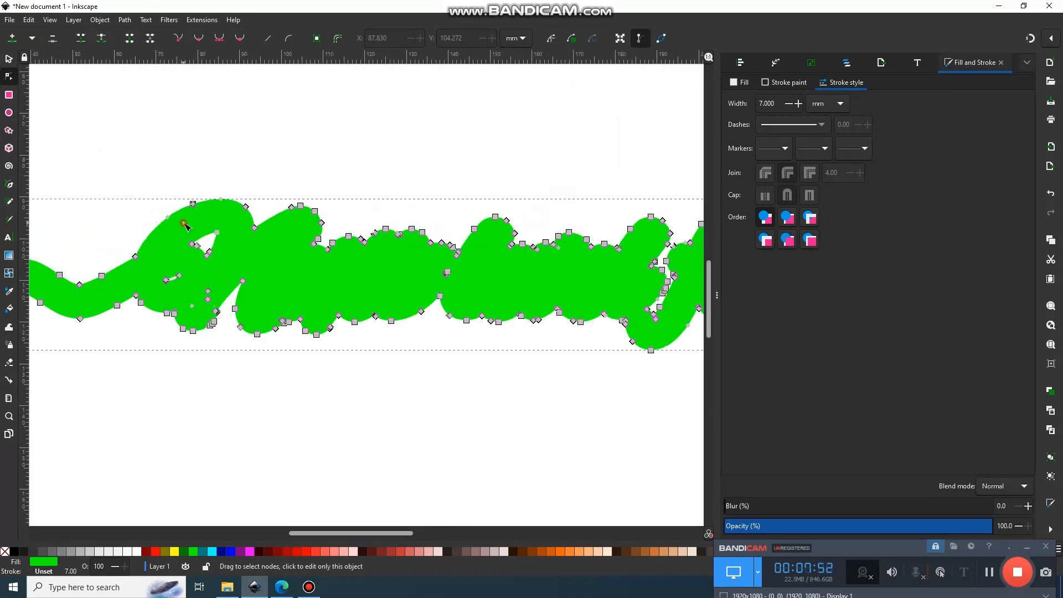
pyautogui.moveTo(185, 225); pyautogui.dragTo(229, 265)
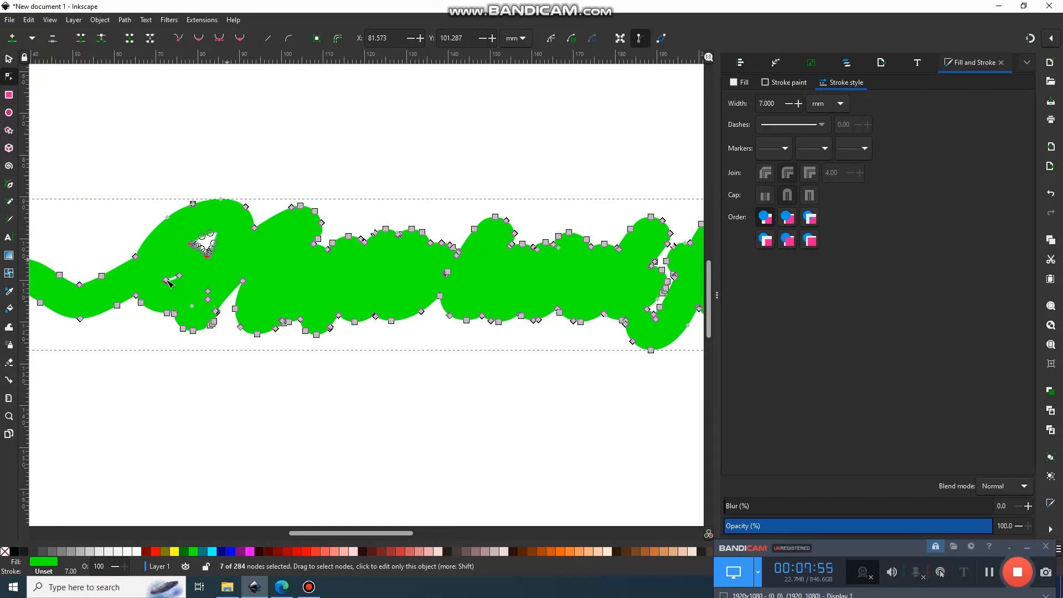
pyautogui.press('Delete')
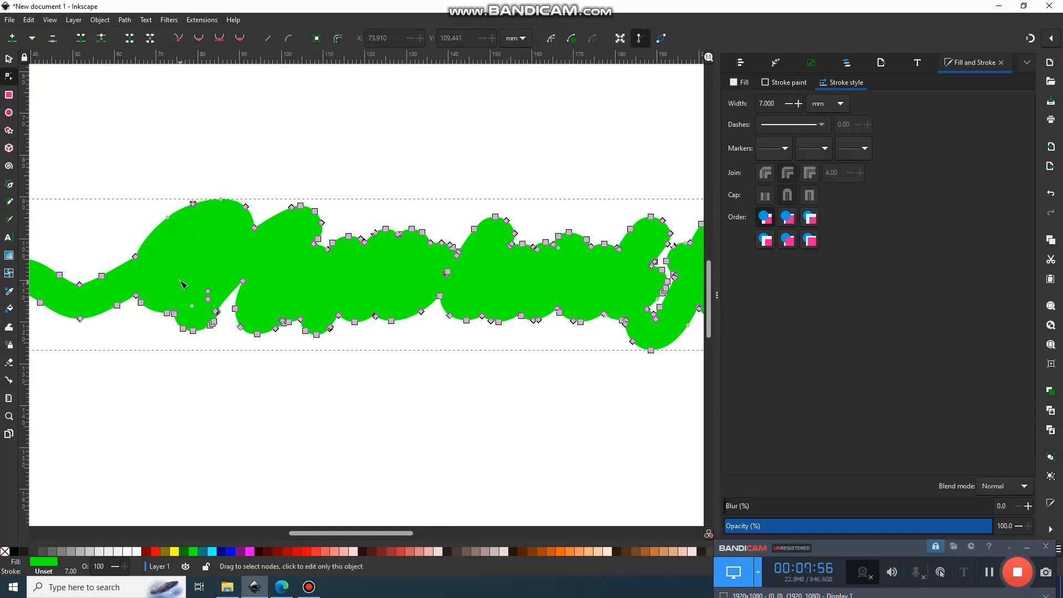
pyautogui.click(217, 311)
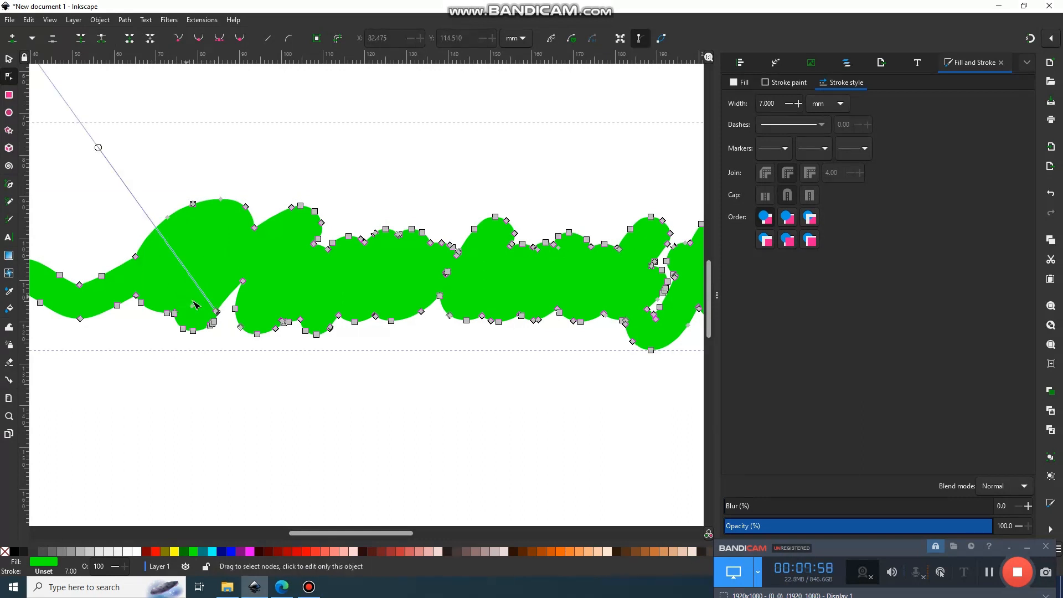
pyautogui.click(187, 300)
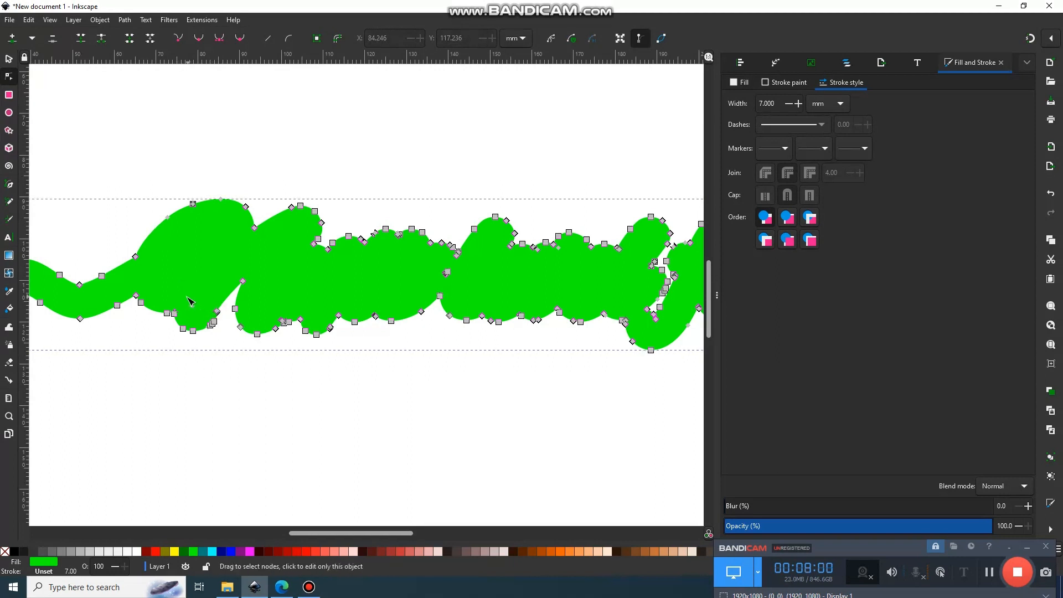
pyautogui.click(193, 306)
pyautogui.press('Delete')
pyautogui.moveTo(430, 257); pyautogui.dragTo(460, 283)
pyautogui.press('Delete')
# Lower the green backing shape to the bottom of the stack, behind the black lettering.
pyautogui.moveTo(361, 533)
pyautogui.mouseDown()
pyautogui.moveTo(426, 548)
pyautogui.moveTo(333, 534)
pyautogui.moveTo(348, 532)
pyautogui.mouseUp()
pyautogui.click(8, 59)
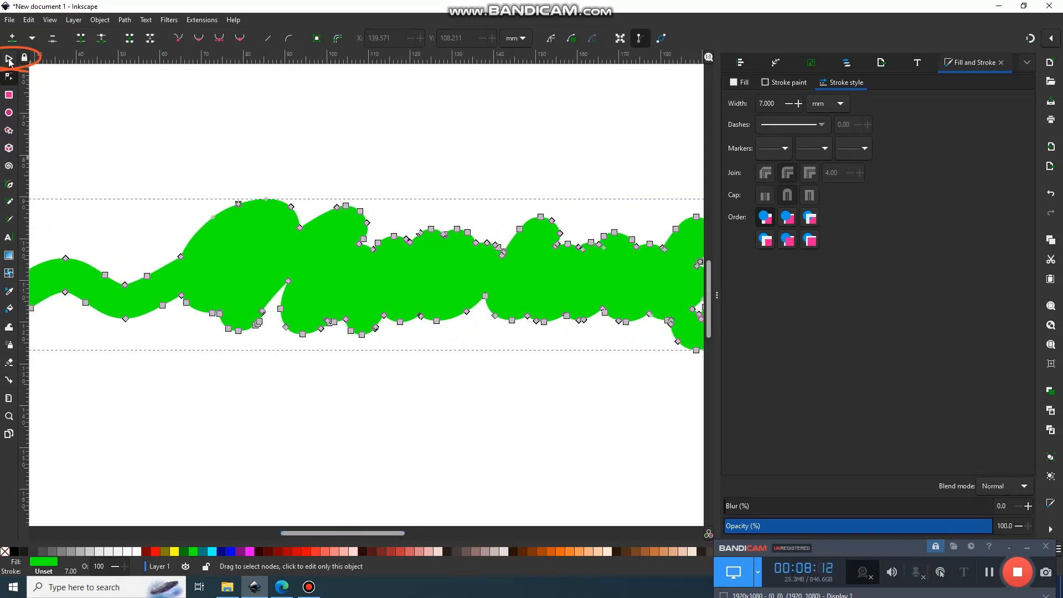
pyautogui.press('5')
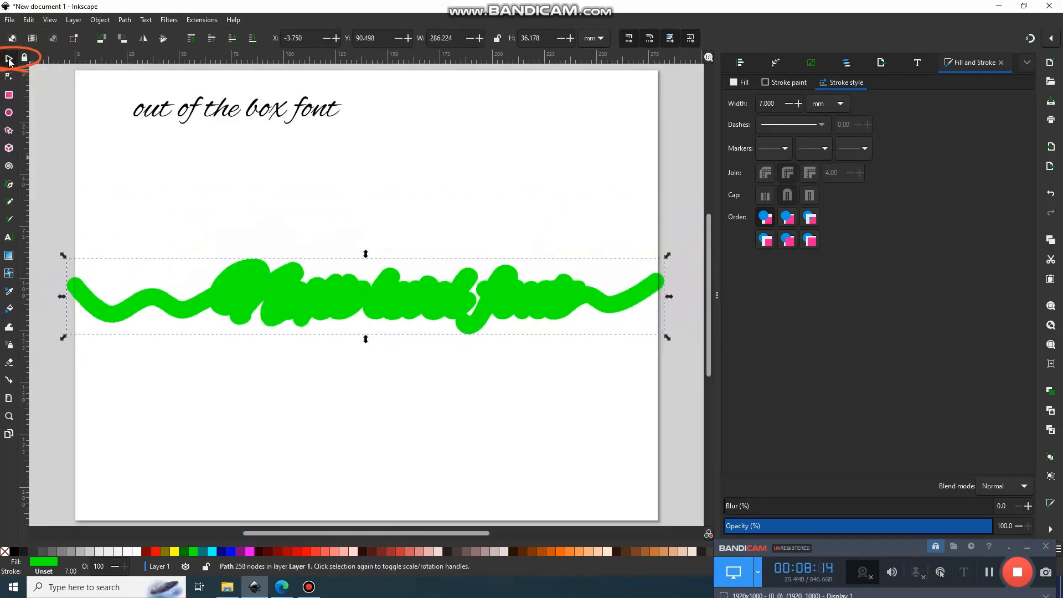
pyautogui.click(251, 40)
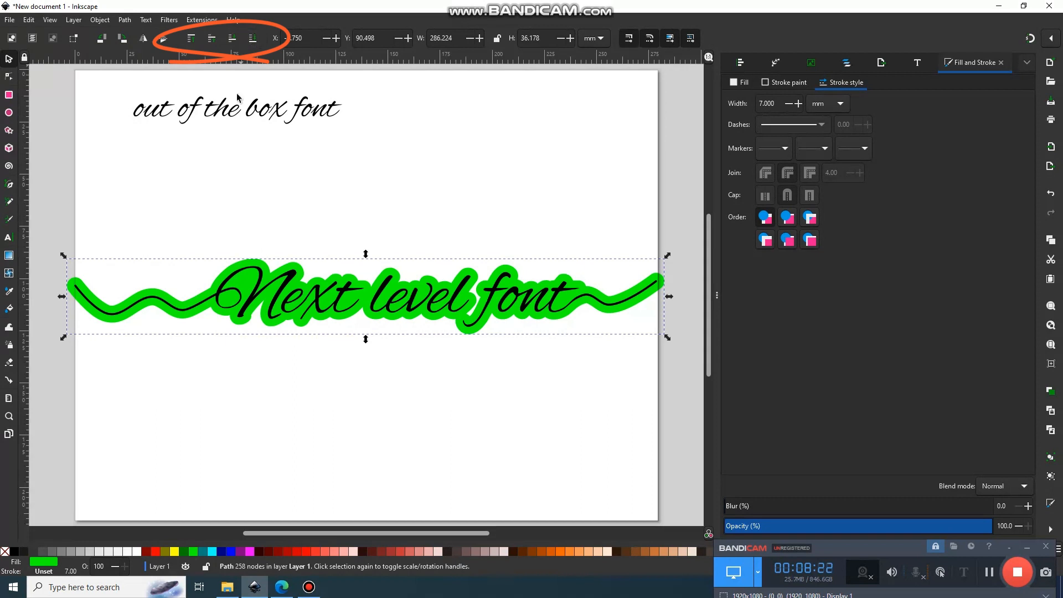
# Fill the black "Next level font" lettering with Navy (#000080), keeping it in place over the green shape.
pyautogui.click(220, 294)
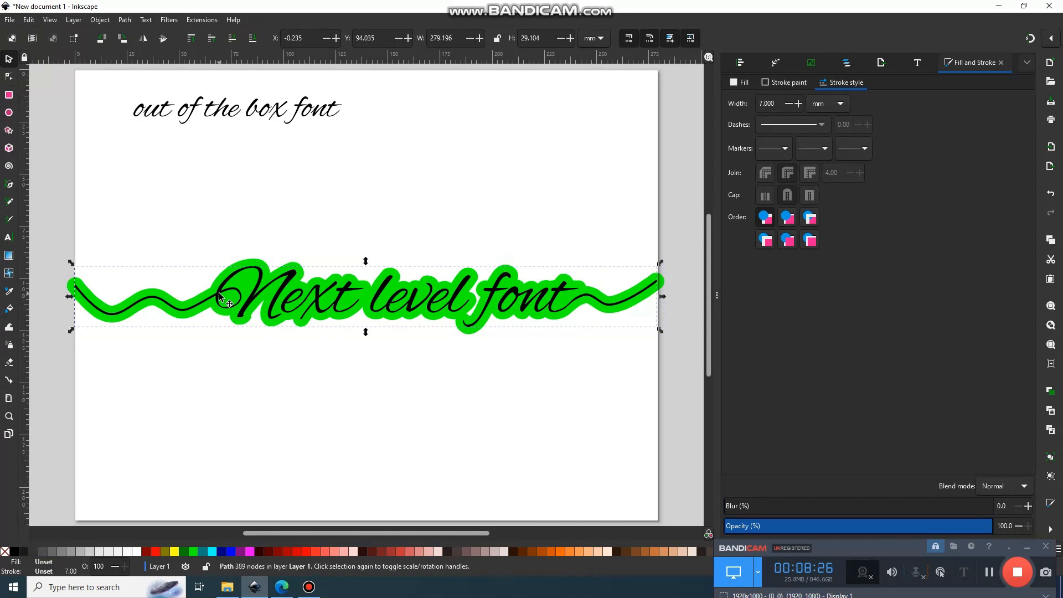
pyautogui.moveTo(219, 295); pyautogui.dragTo(247, 226)
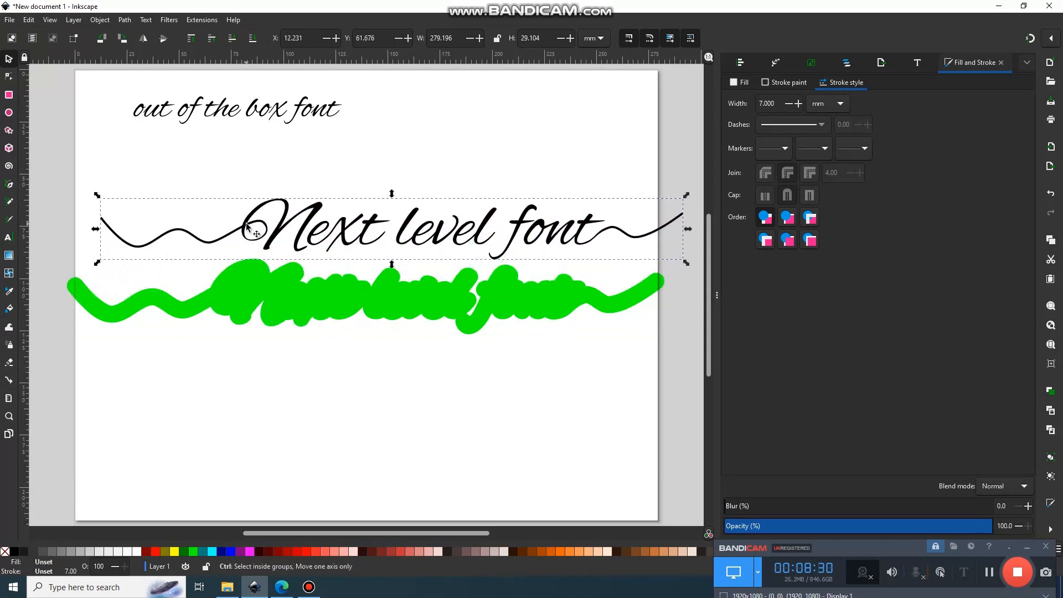
pyautogui.hotkey('ctrl', 'z')
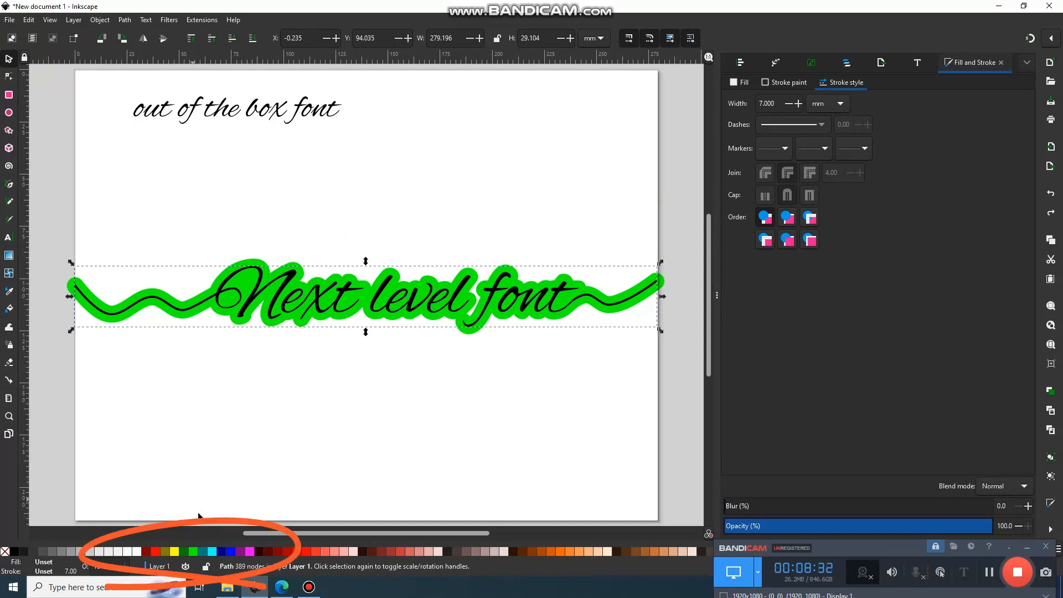
pyautogui.click(221, 550)
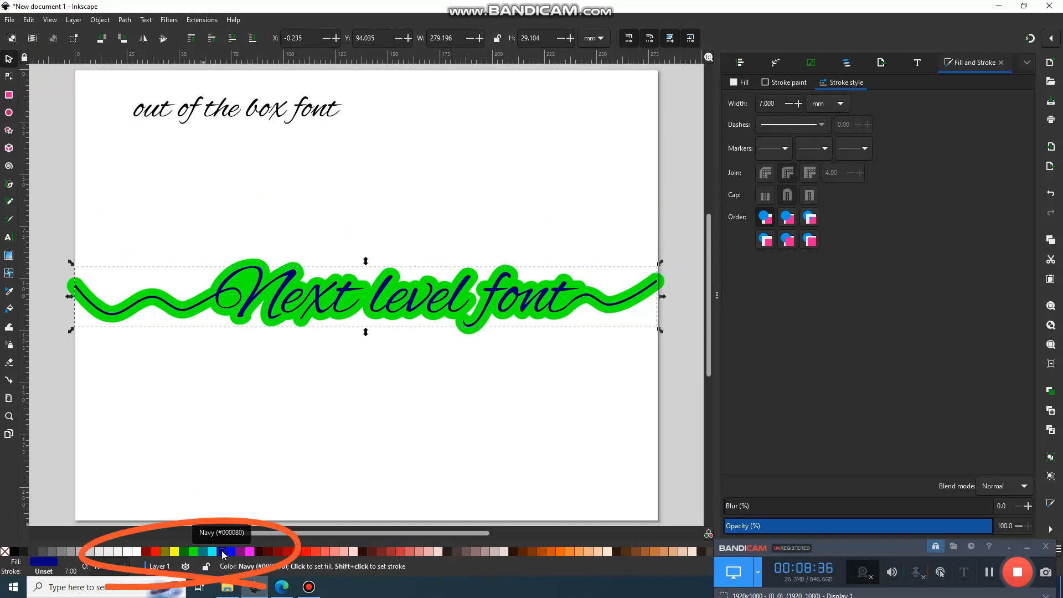
# Give the green backing shape a linear gradient fill with the first stop set to light blue (00beffff), and deselect it.
pyautogui.click(69, 285)
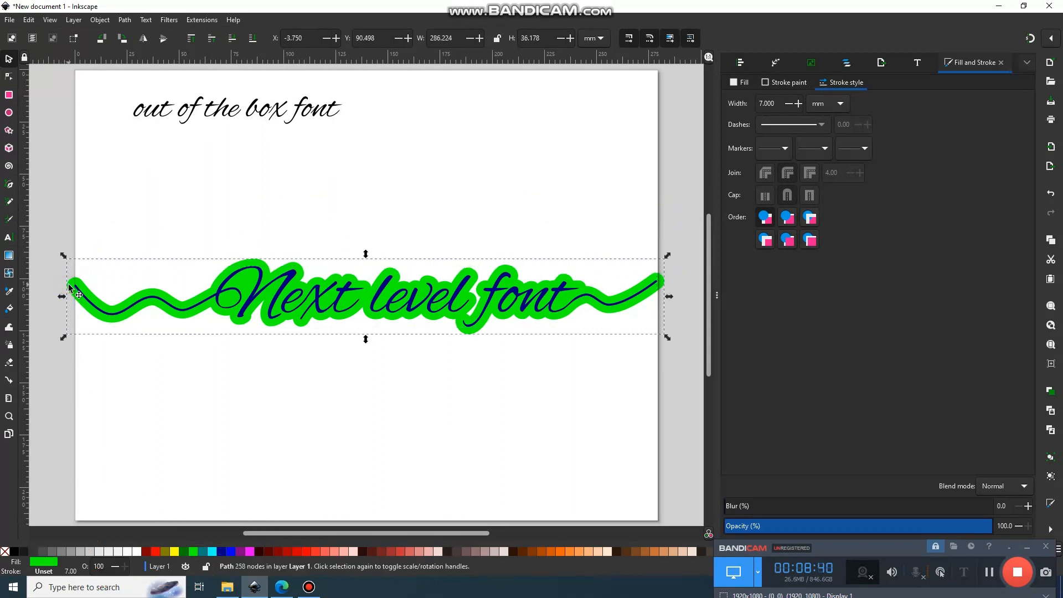
pyautogui.click(740, 83)
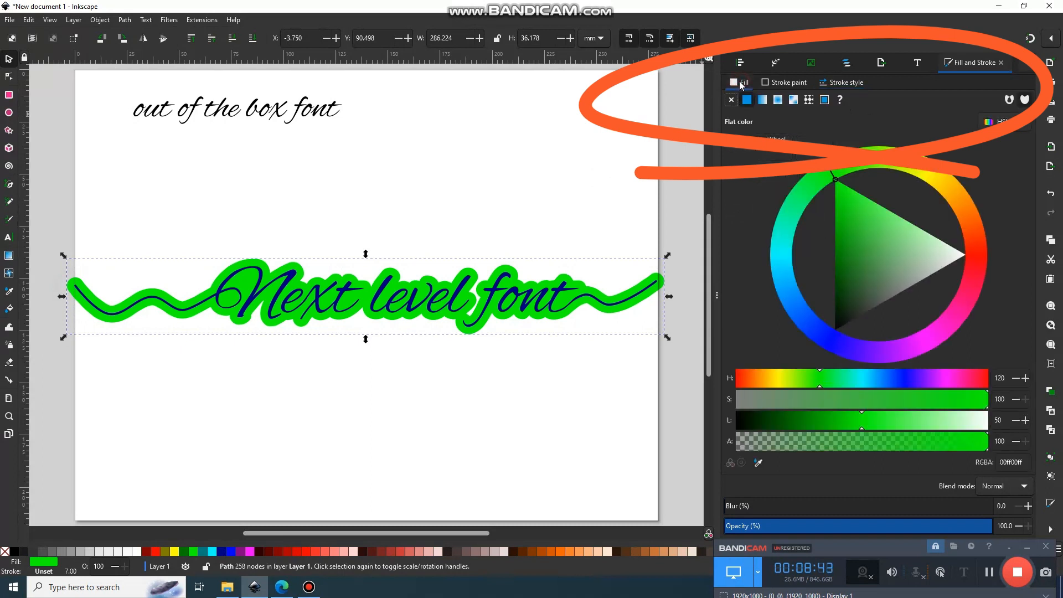
pyautogui.click(762, 101)
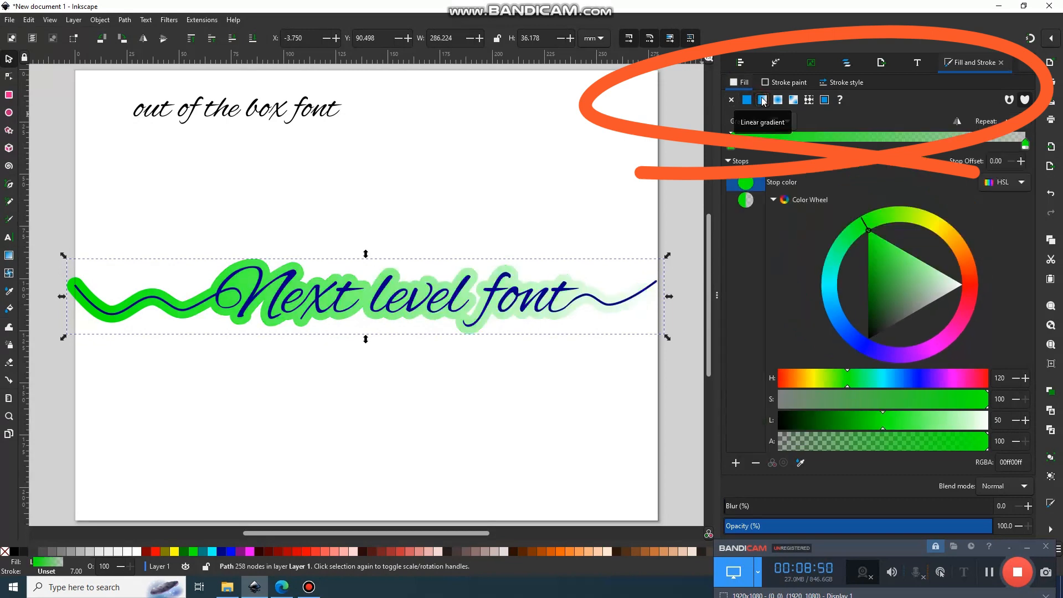
pyautogui.click(879, 348)
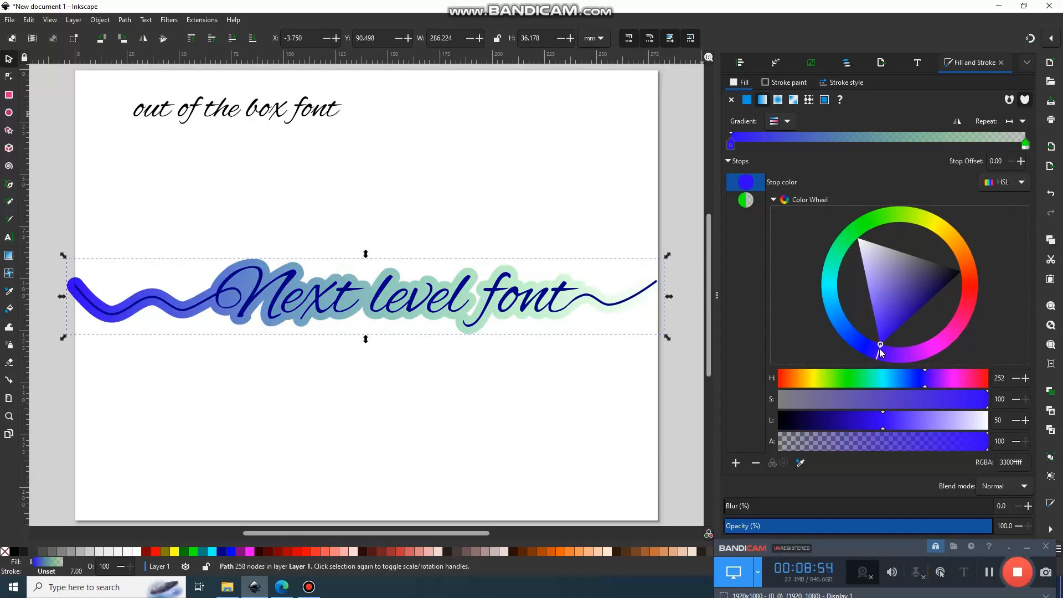
pyautogui.click(838, 302)
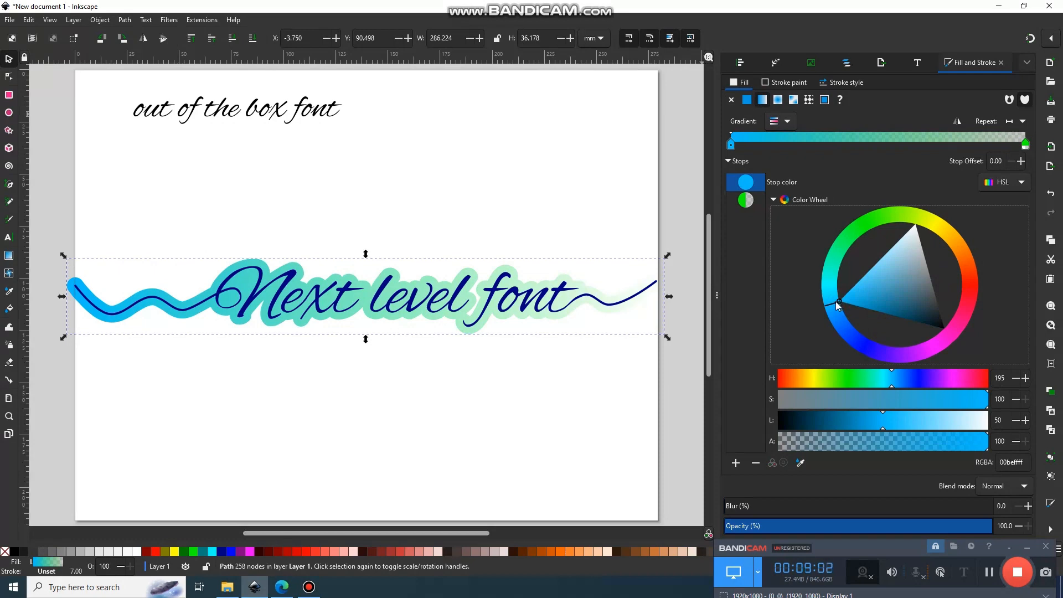
pyautogui.click(193, 170)
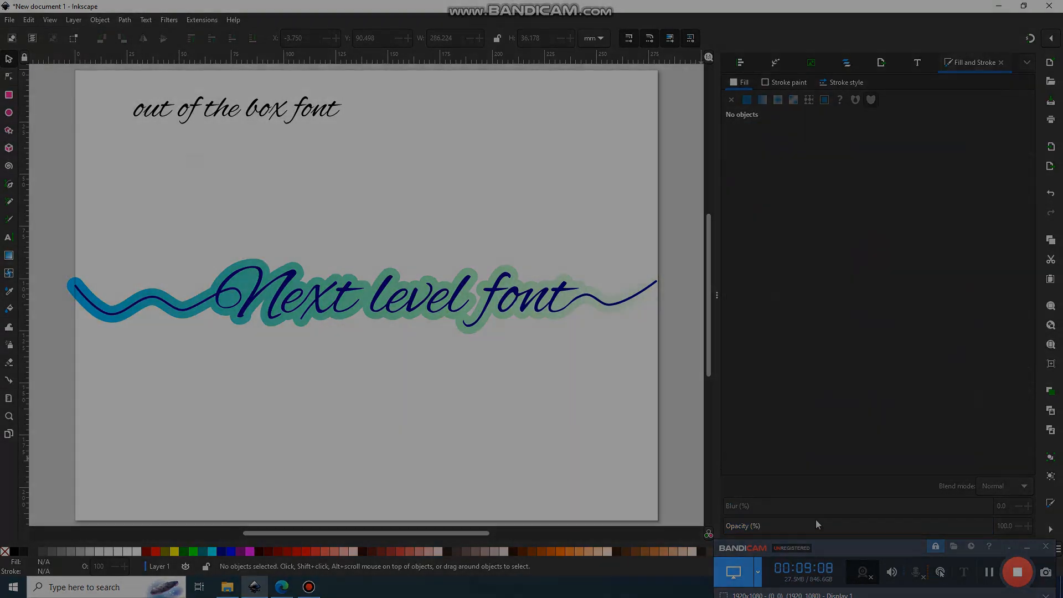